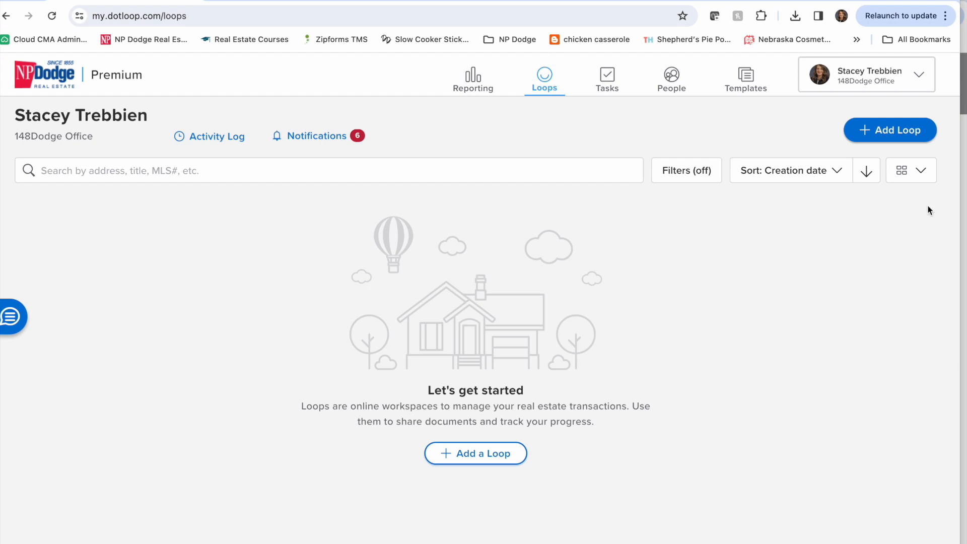
- Start a new loop and name it with the agent's first name in possessive form, followed by "Purchase Template Demo"
left_click(897, 130)
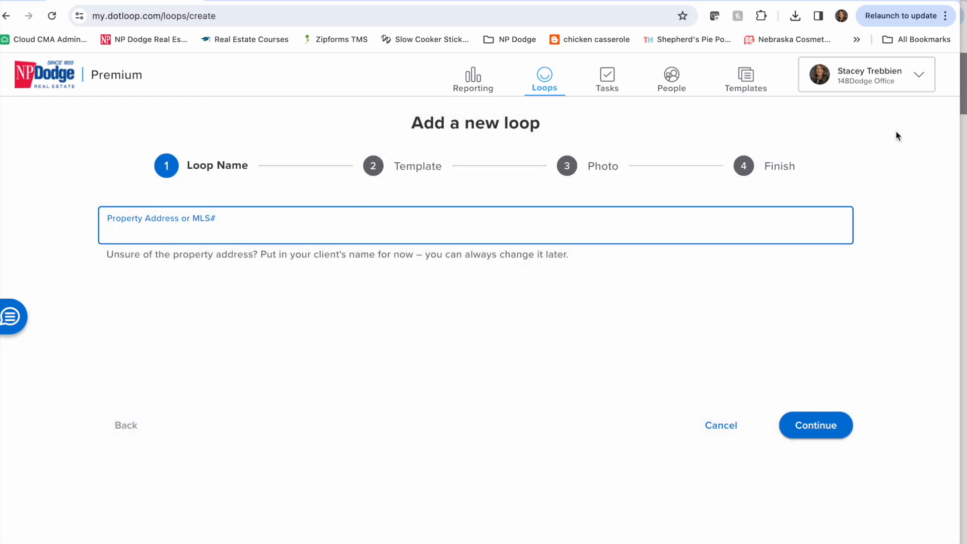
type("Stacey'")
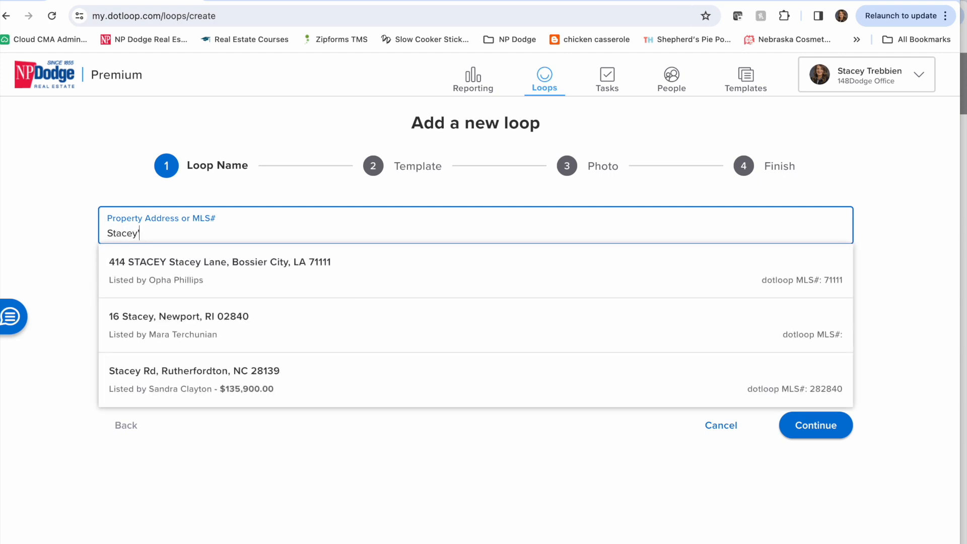
type("s Purchase Template Demo")
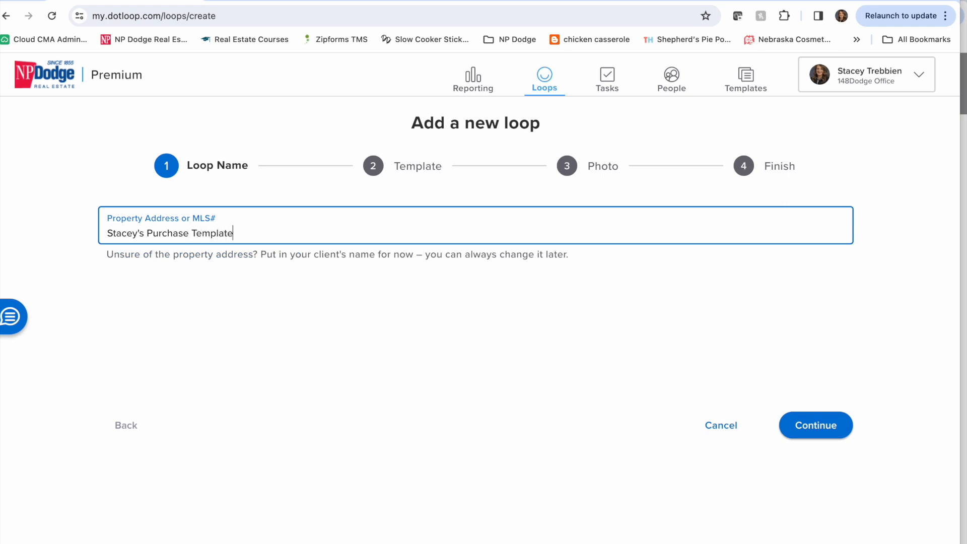
left_click(816, 425)
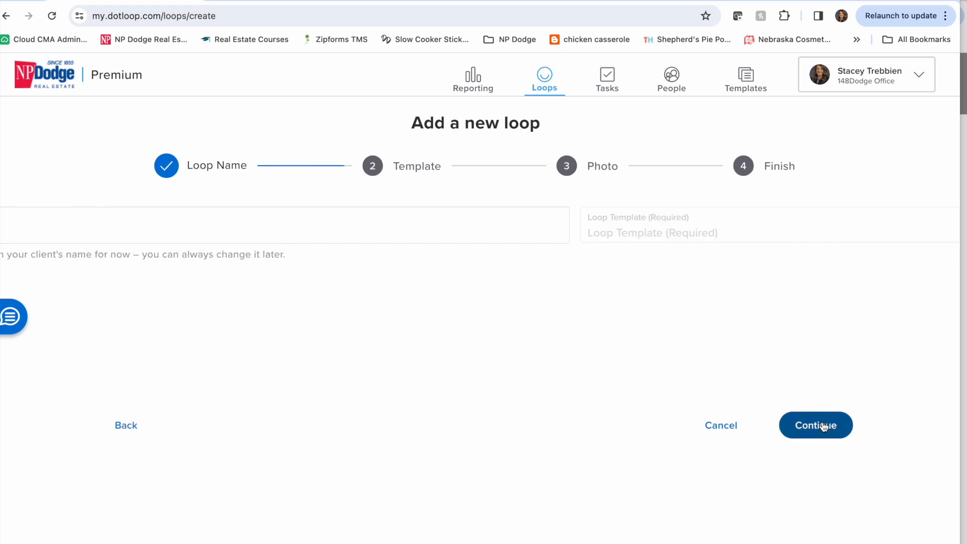
- Apply the Nebraska Purchase Template - Non Team, skip the photo and finish creating the loop
left_click(334, 222)
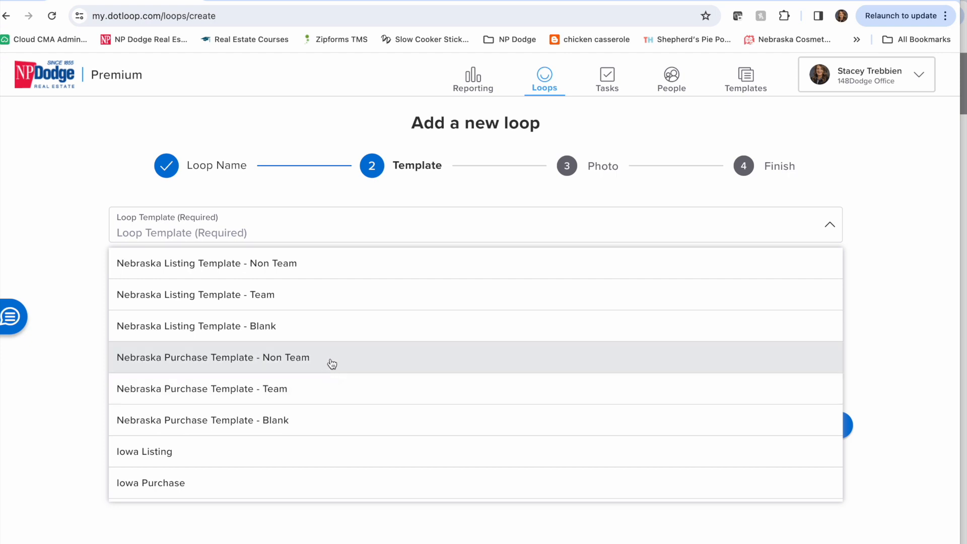
left_click(332, 362)
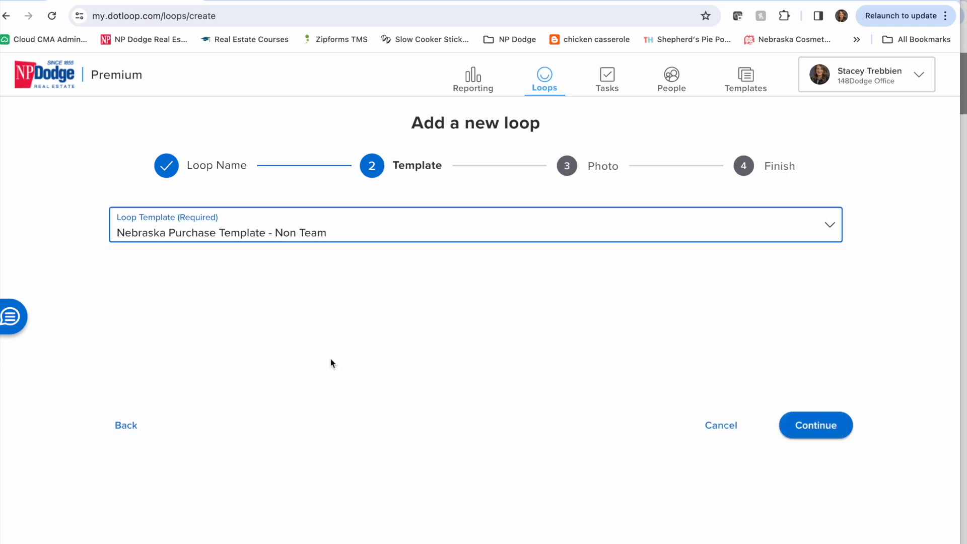
left_click(825, 427)
left_click(824, 426)
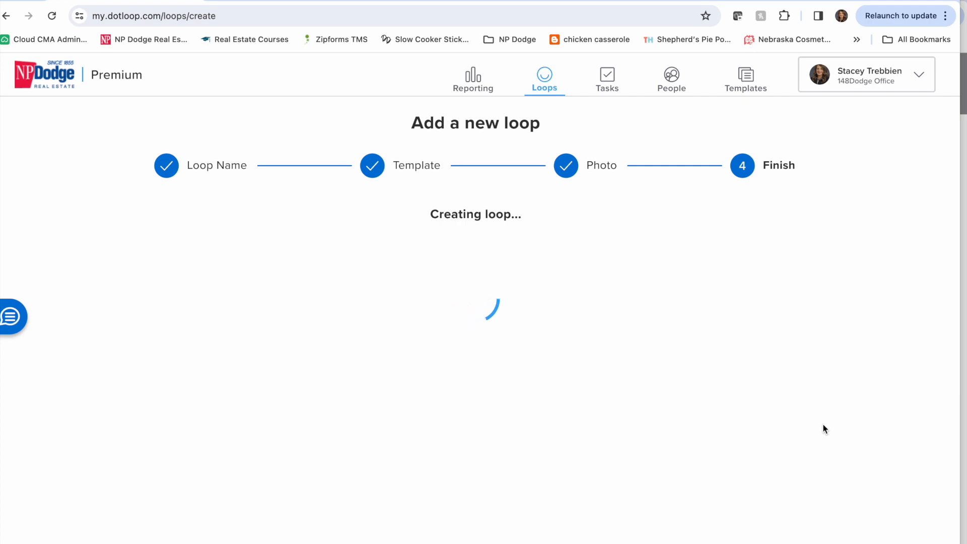
left_click(824, 426)
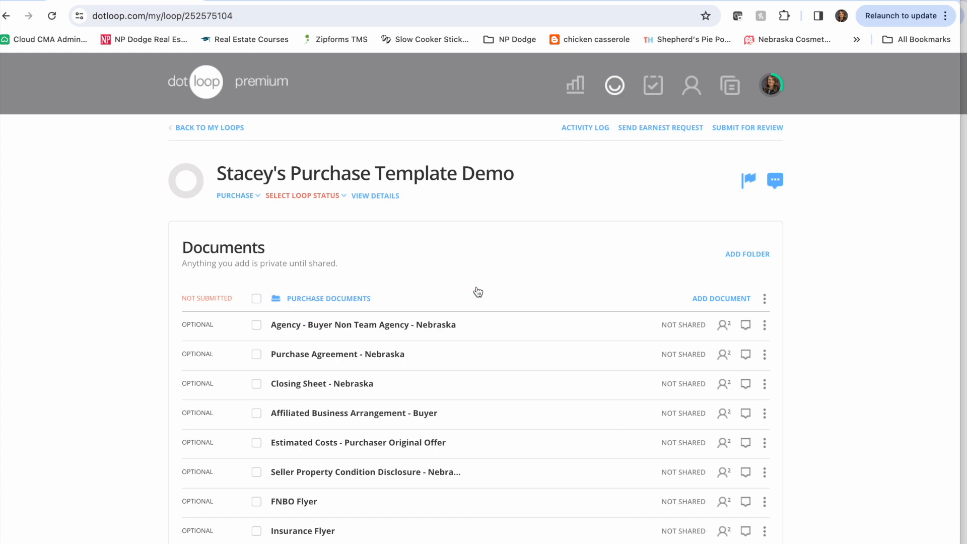
- View the Purchase Agreement - Nebraska form in the Purchase Documents folder without using Autofill, and return to the loop
scroll(479, 292, "down", 3)
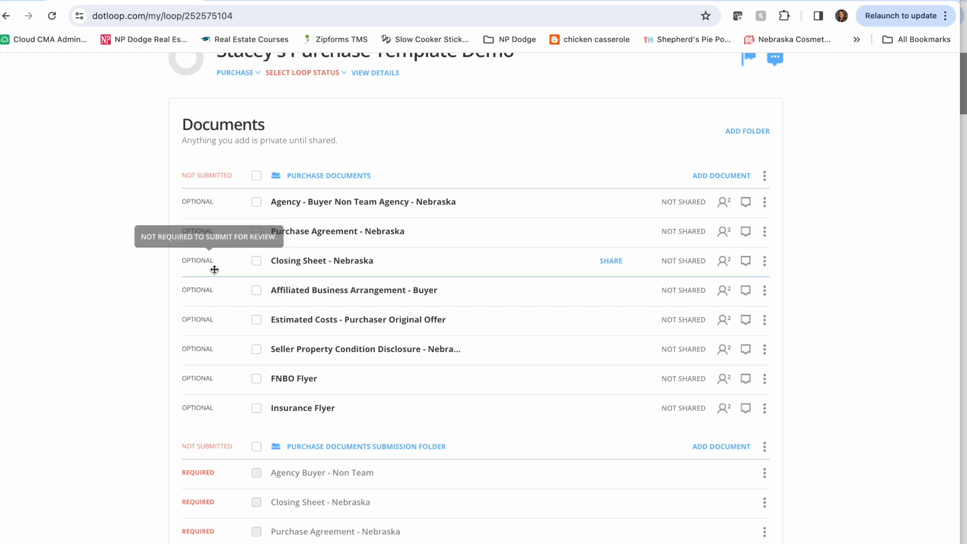
scroll(142, 329, "down", 3)
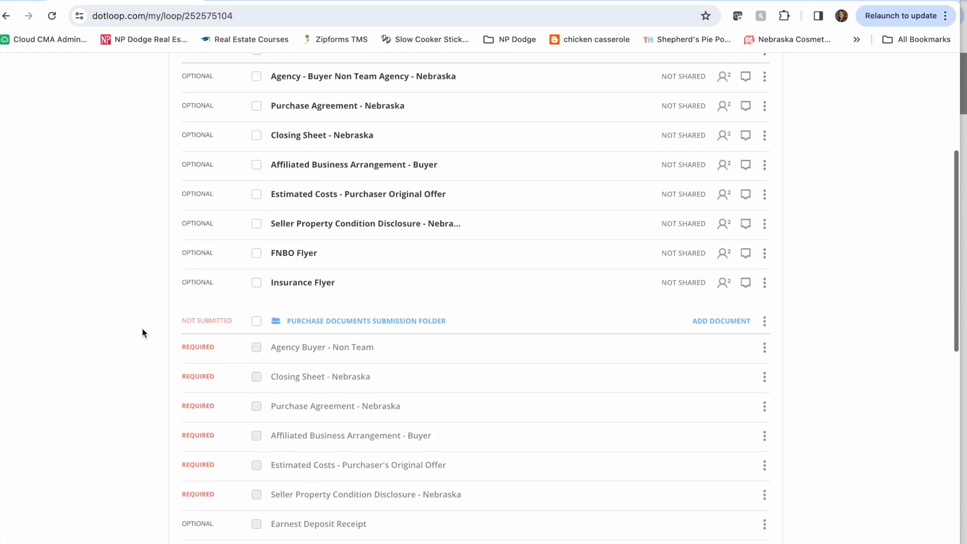
scroll(142, 328, "down", 2)
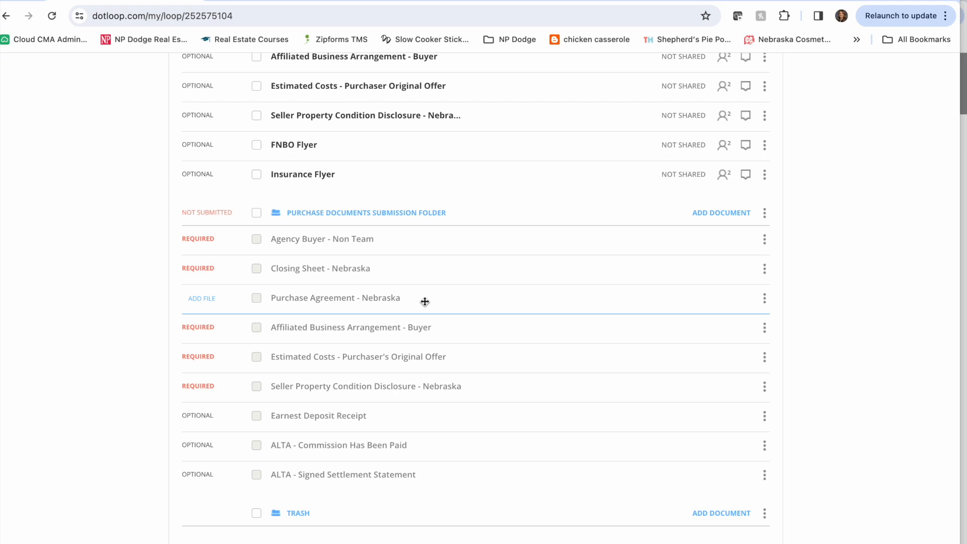
scroll(425, 302, "up", 5)
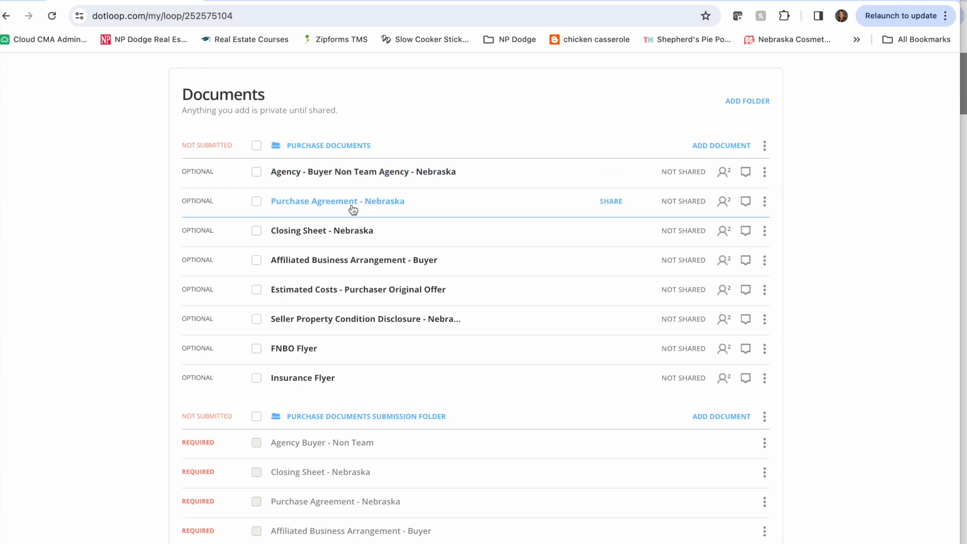
left_click(353, 207)
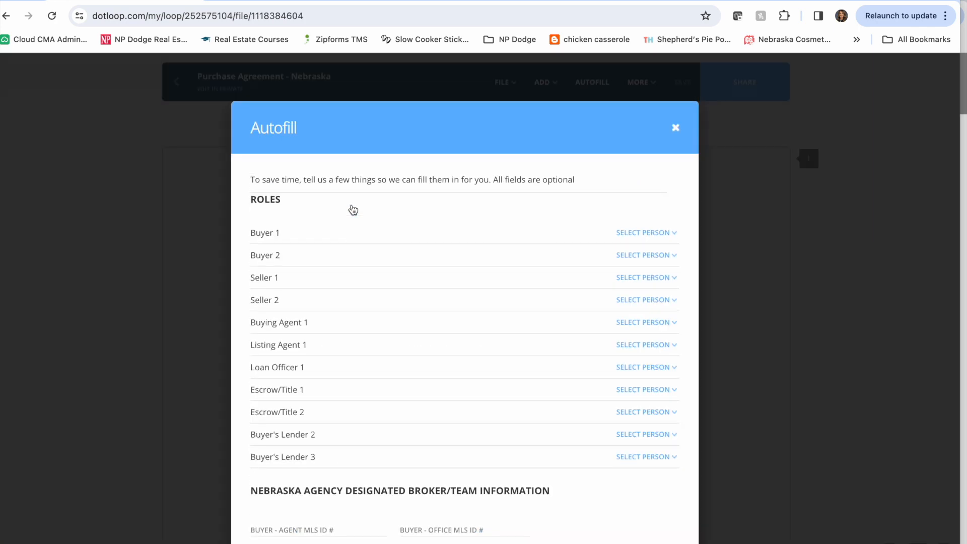
left_click(675, 128)
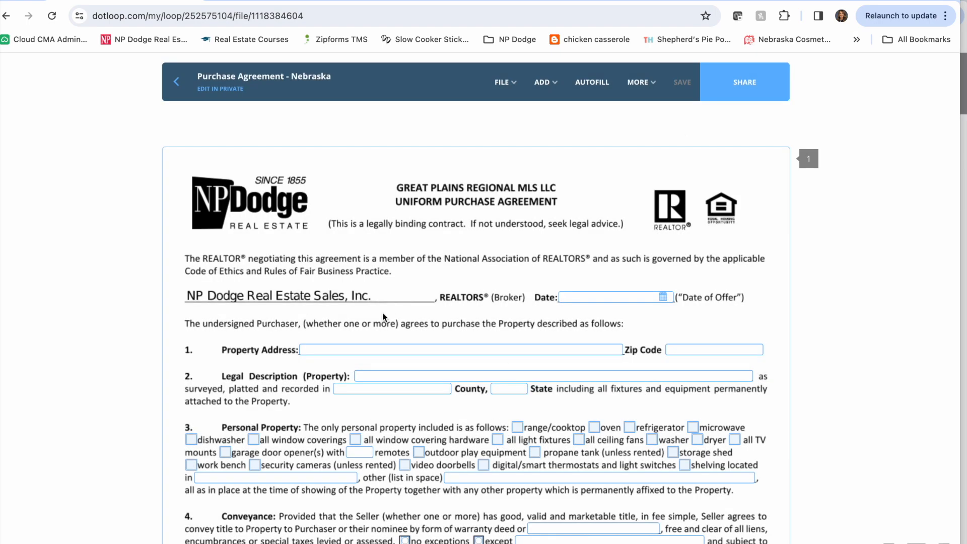
left_click(177, 81)
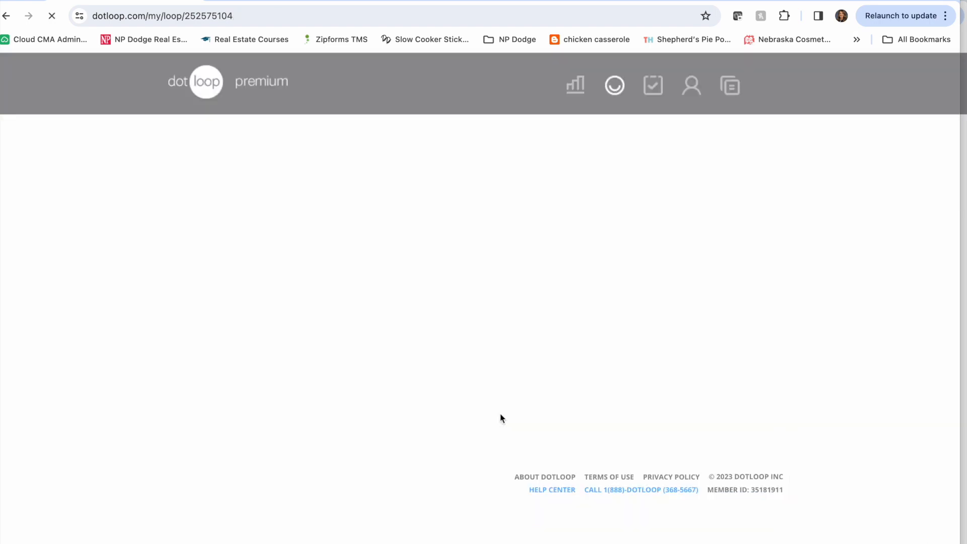
- Move Purchase Agreement - Nebraska from Purchase Documents onto its matching placeholder in the Purchase Documents Submission Folder
scroll(500, 417, "down", 5)
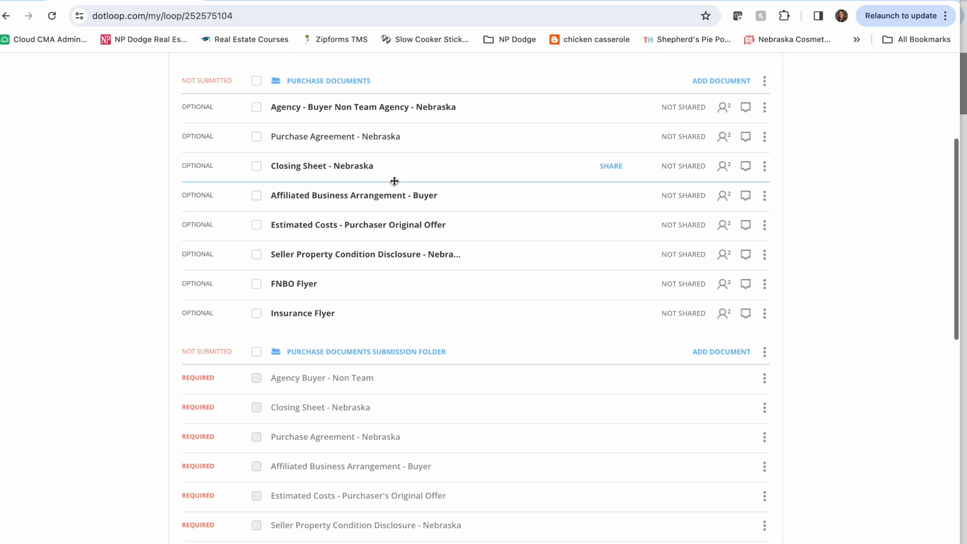
left_click_drag(387, 140, 406, 436)
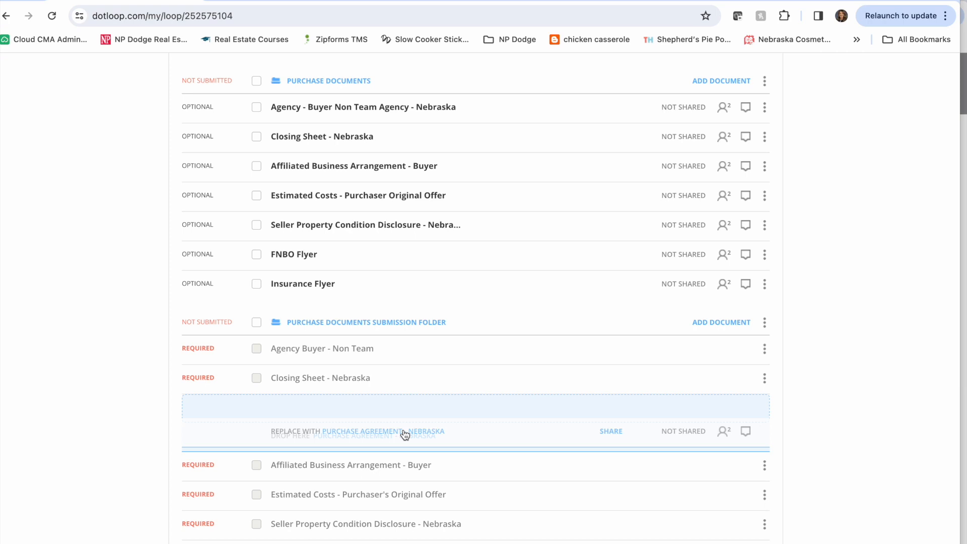
left_click_drag(405, 435, 403, 427)
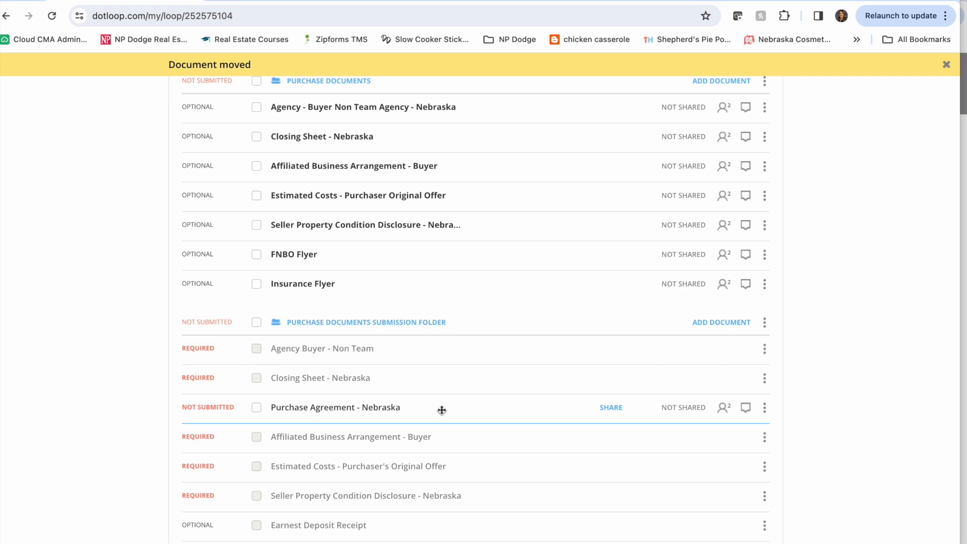
- Begin adding a template document to the Purchase Documents folder and list all Nebraska purchase forms with their details hidden
scroll(442, 410, "up", 3)
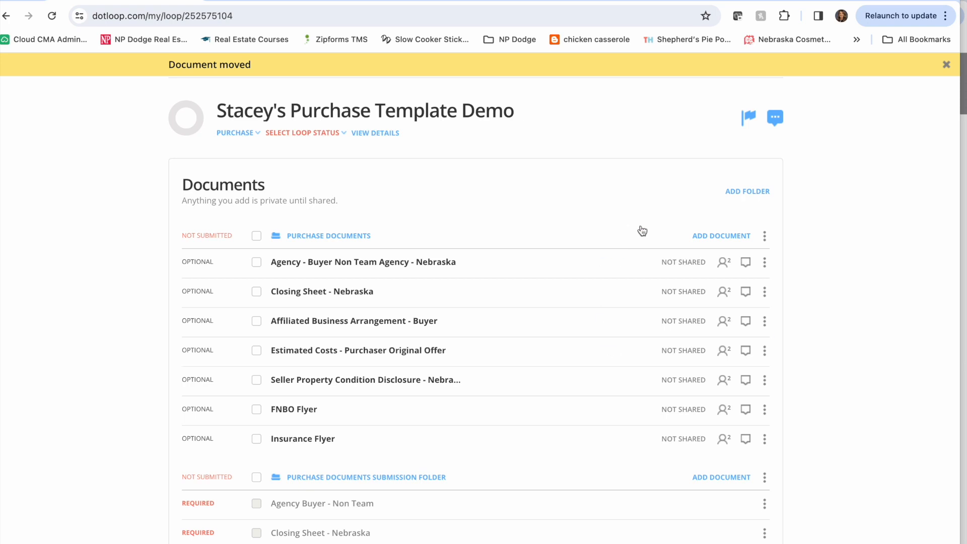
left_click(731, 236)
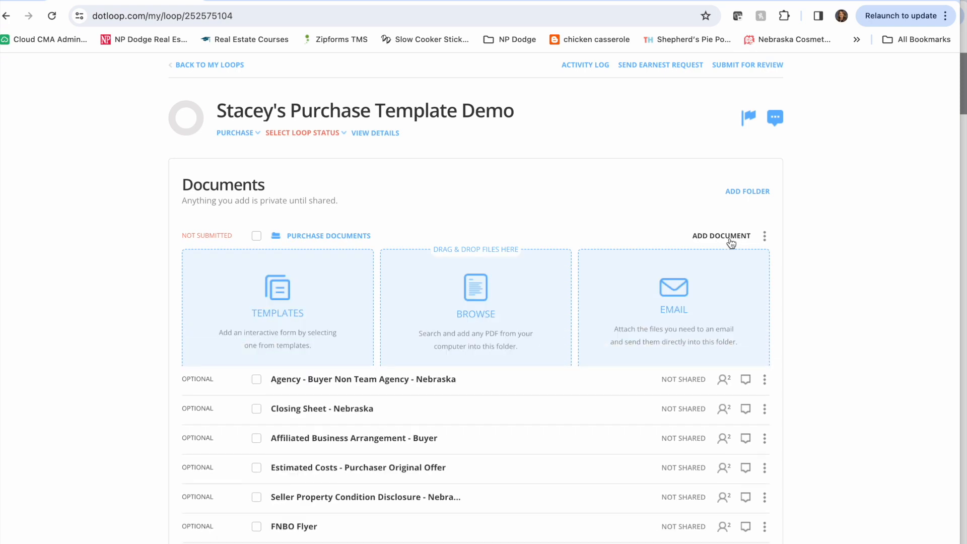
left_click(281, 304)
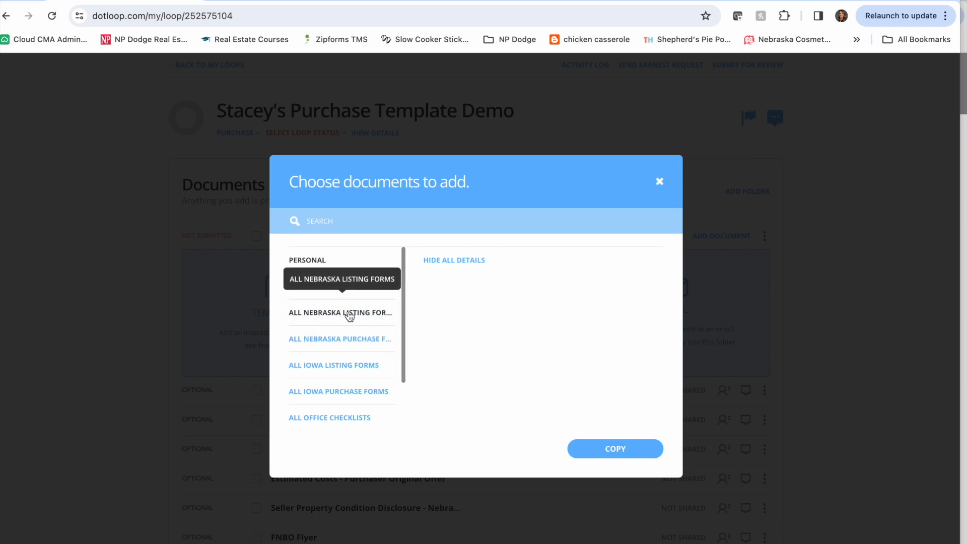
left_click(355, 345)
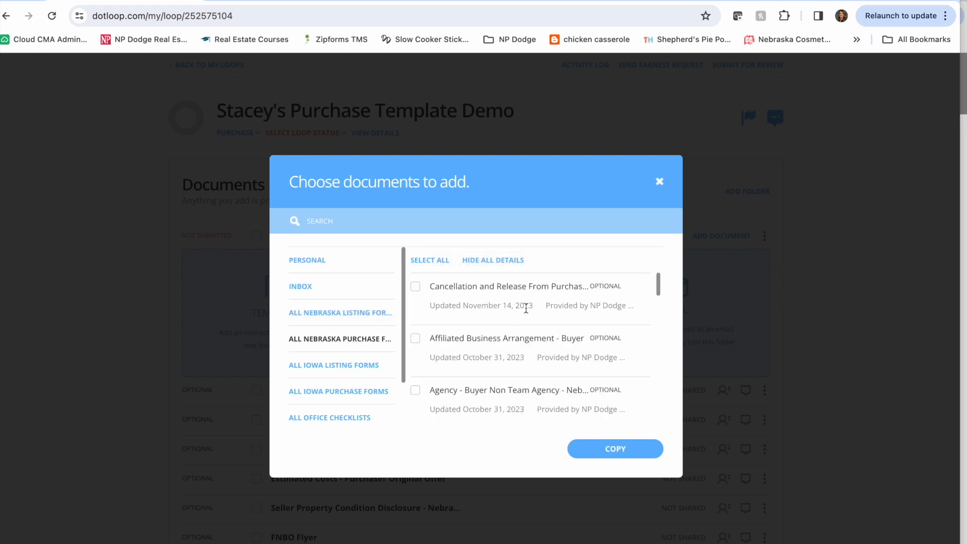
left_click(507, 261)
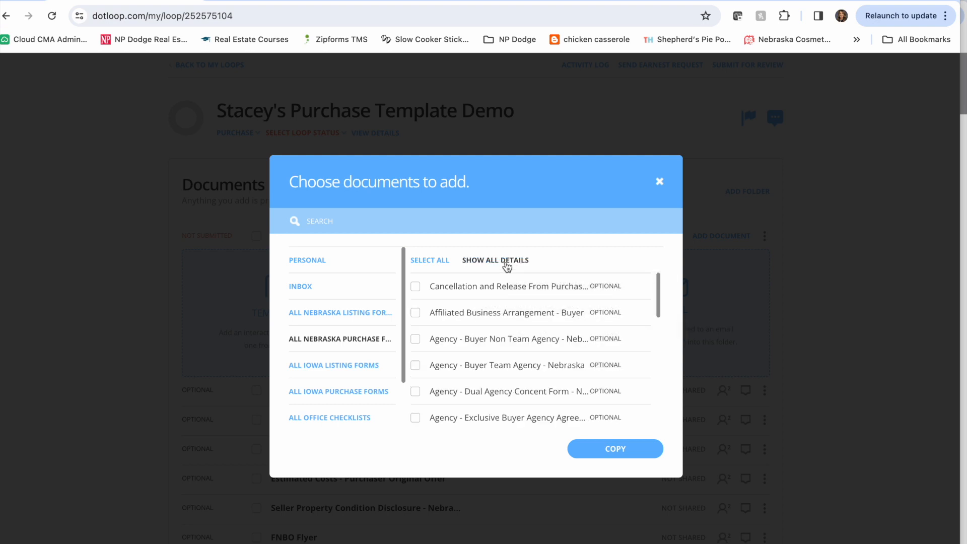
- Copy the Cancellation and Release From Purchase Agreement form into the Purchase Documents folder and collapse the add-document options
scroll(514, 366, "down", 5)
scroll(514, 366, "up", 6)
left_click(416, 286)
left_click(623, 452)
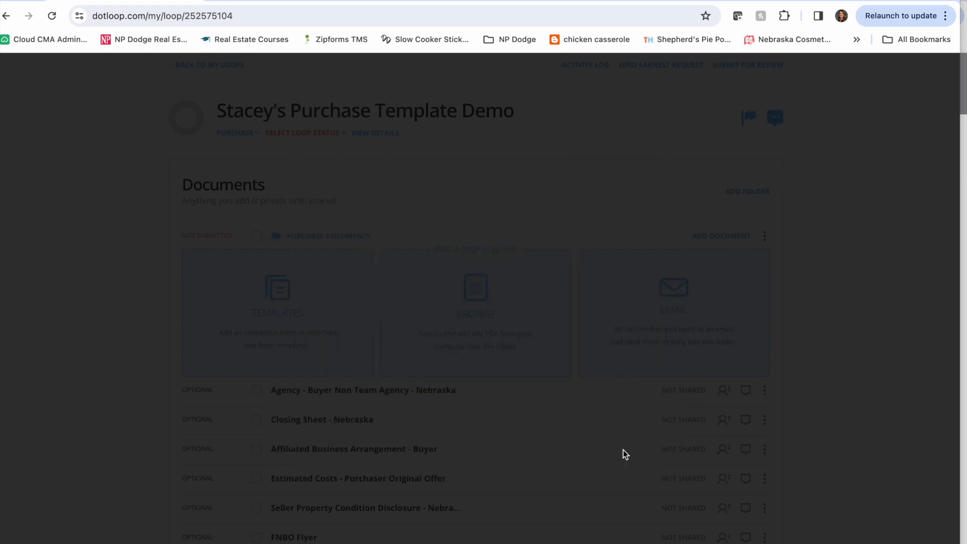
left_click(615, 503)
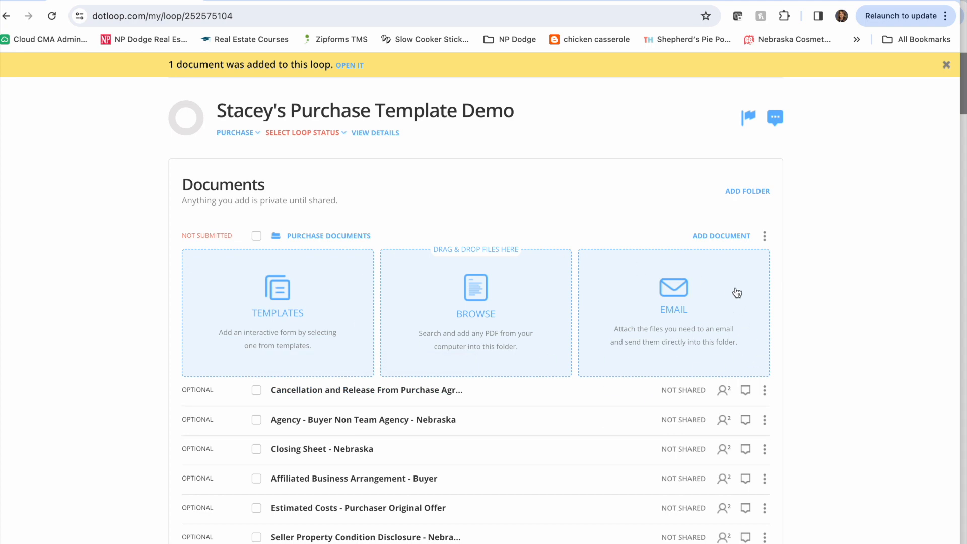
left_click(738, 239)
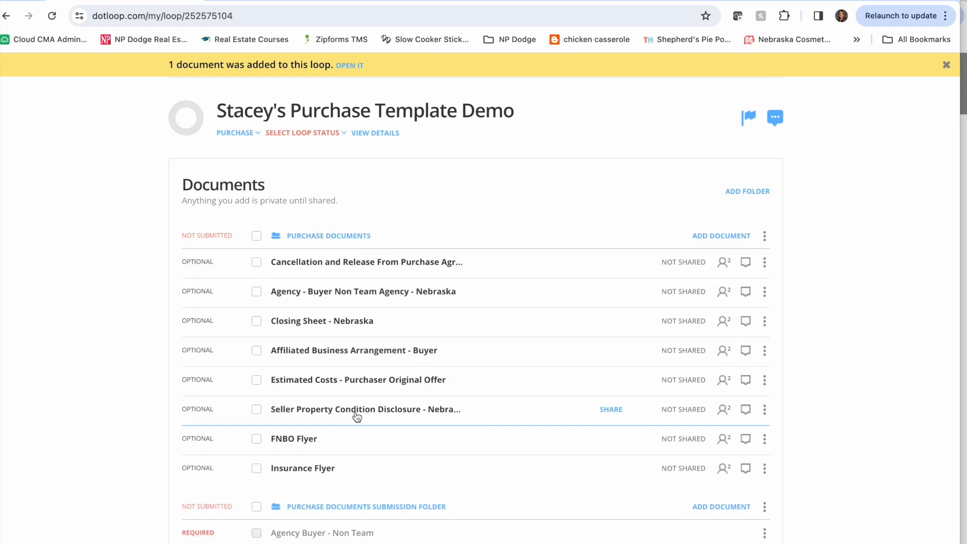
scroll(367, 476, "down", 5)
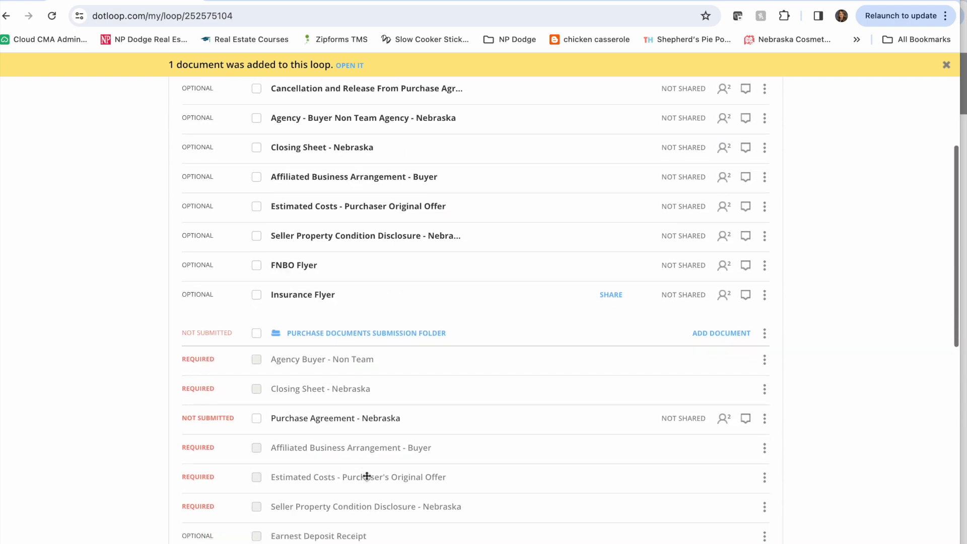
scroll(367, 476, "down", 2)
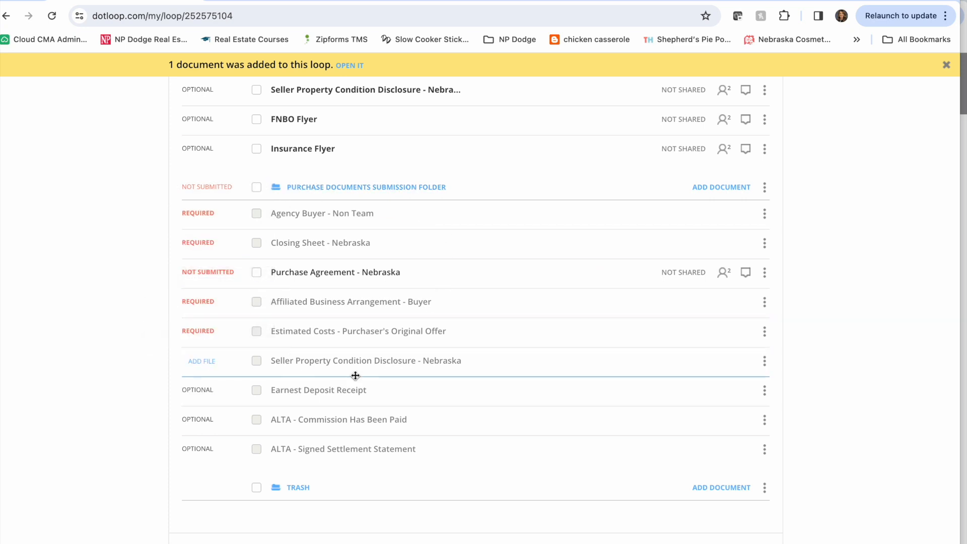
scroll(778, 116, "up", 7)
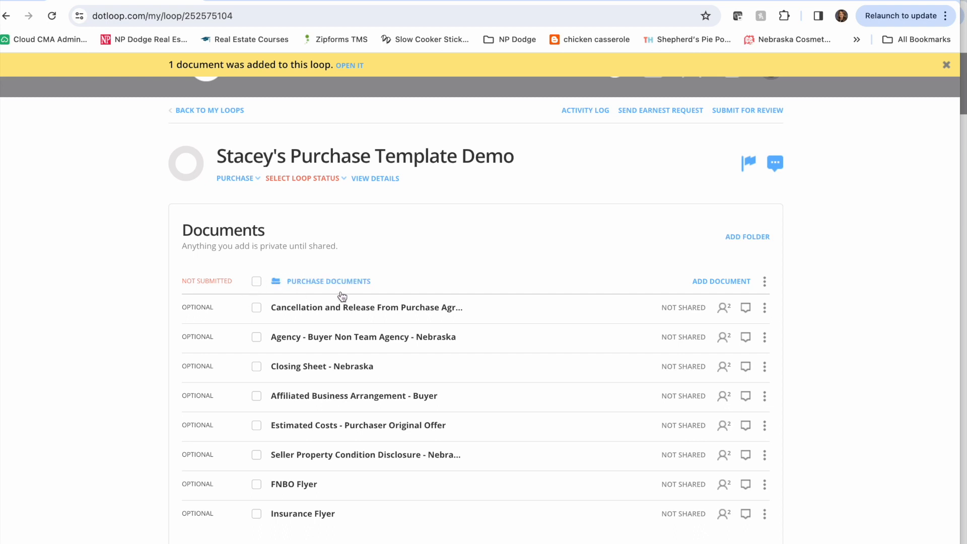
scroll(425, 289, "down", 4)
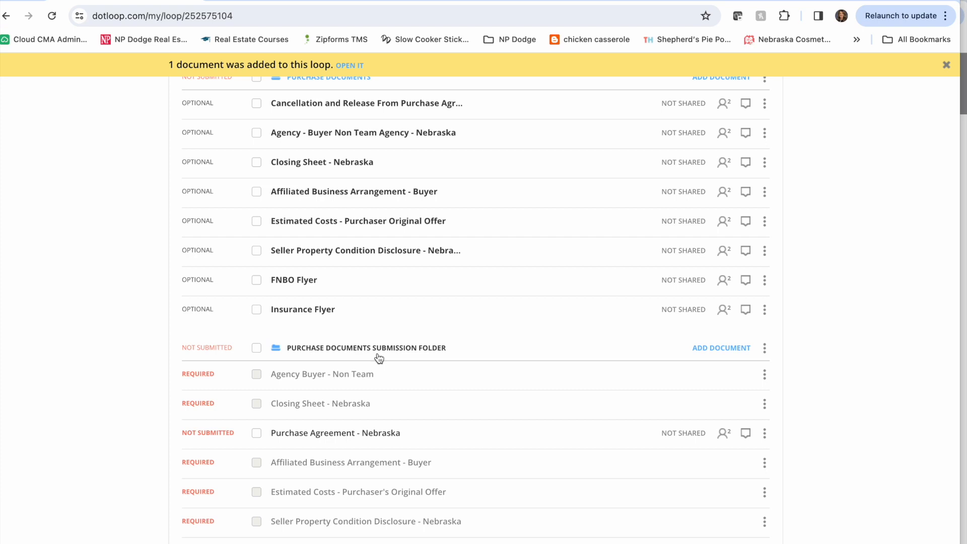
scroll(379, 358, "up", 3)
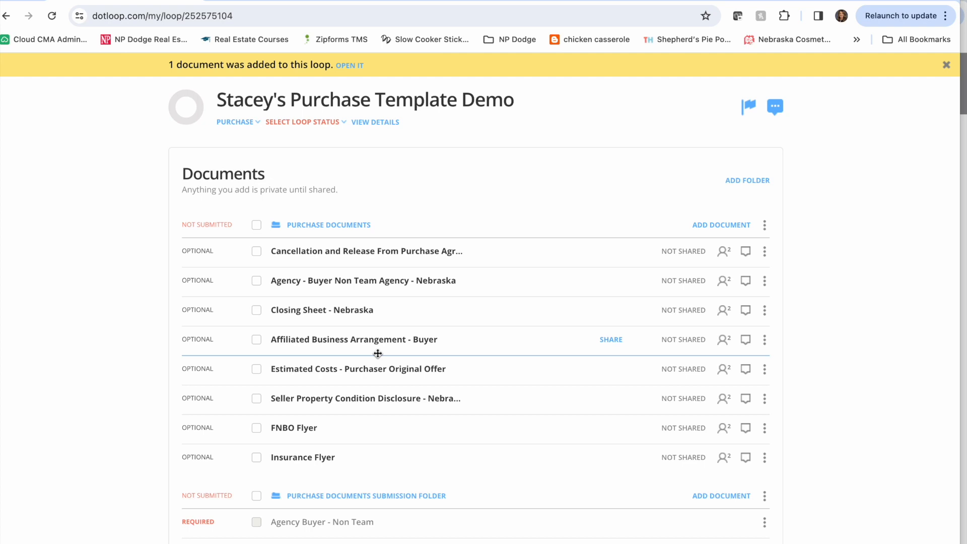
- Upload Misc Addendum.pdf from the Training Docs folder on the Desktop into the Purchase Documents folder and collapse the add-document options
left_click(717, 226)
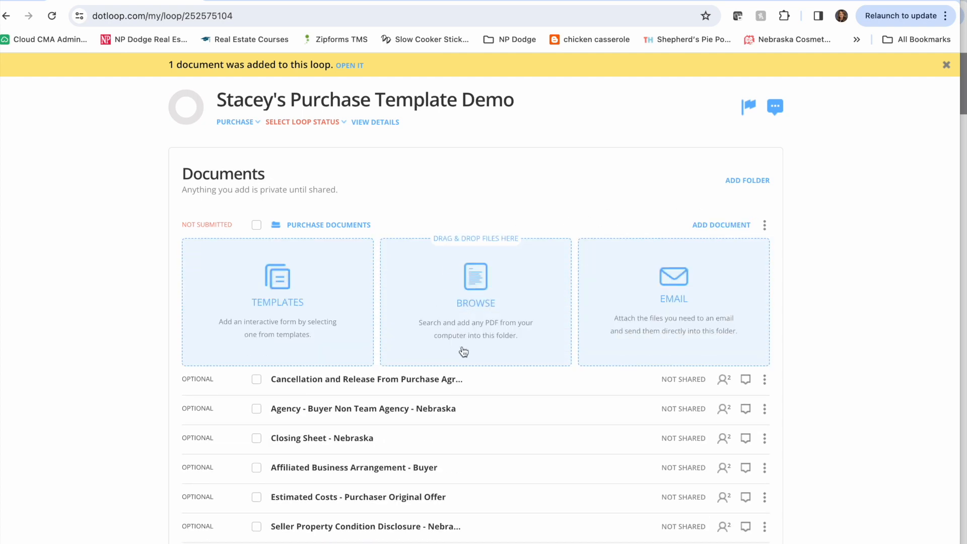
left_click(490, 320)
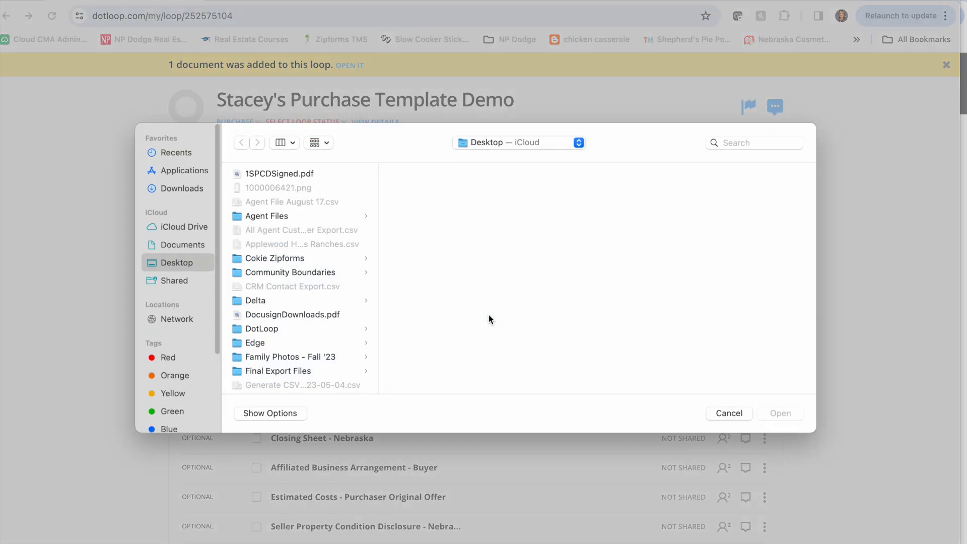
scroll(280, 295, "down", 15)
left_click(280, 307)
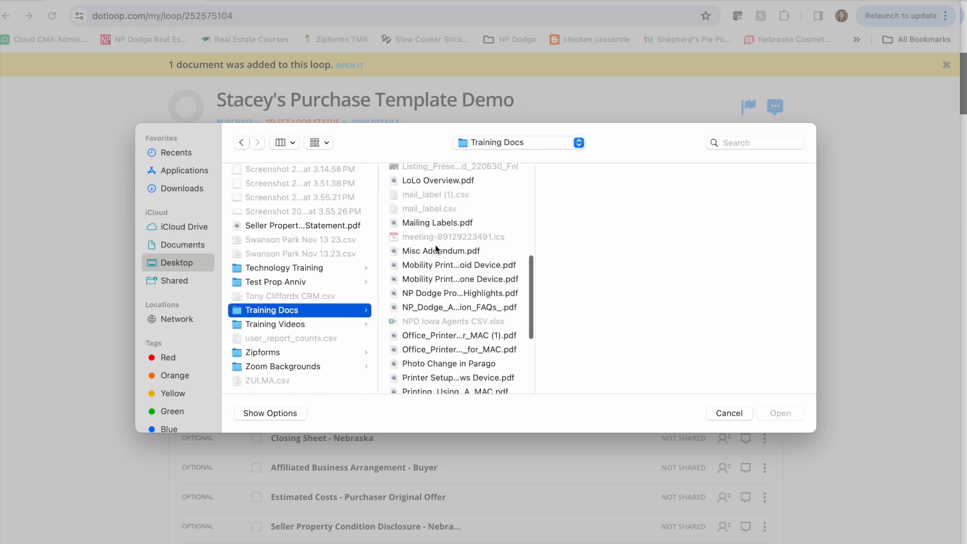
left_click(436, 251)
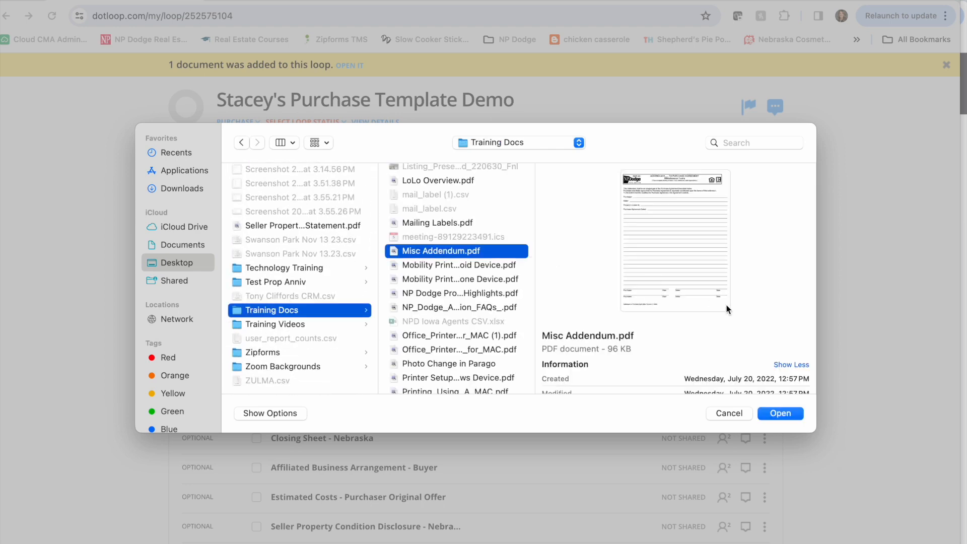
left_click(781, 412)
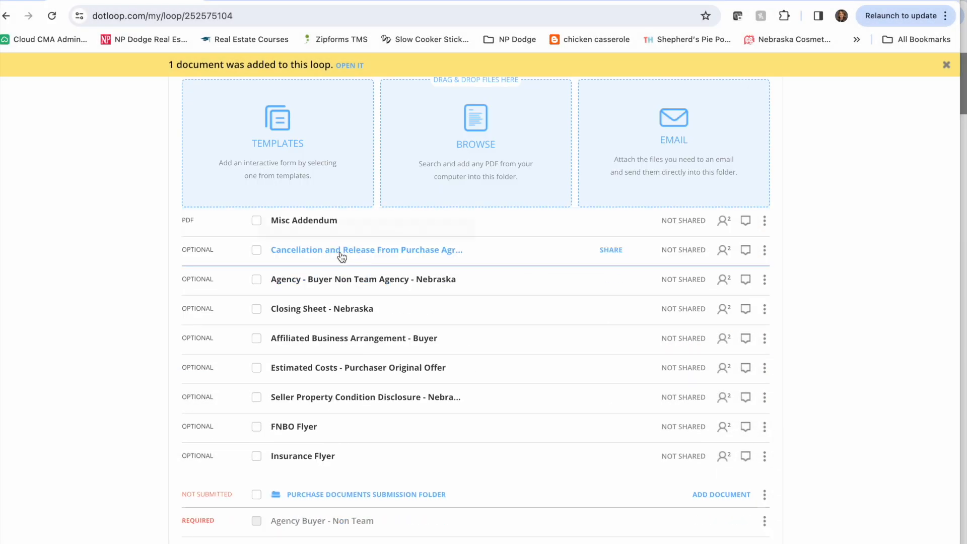
scroll(452, 230, "up", 2)
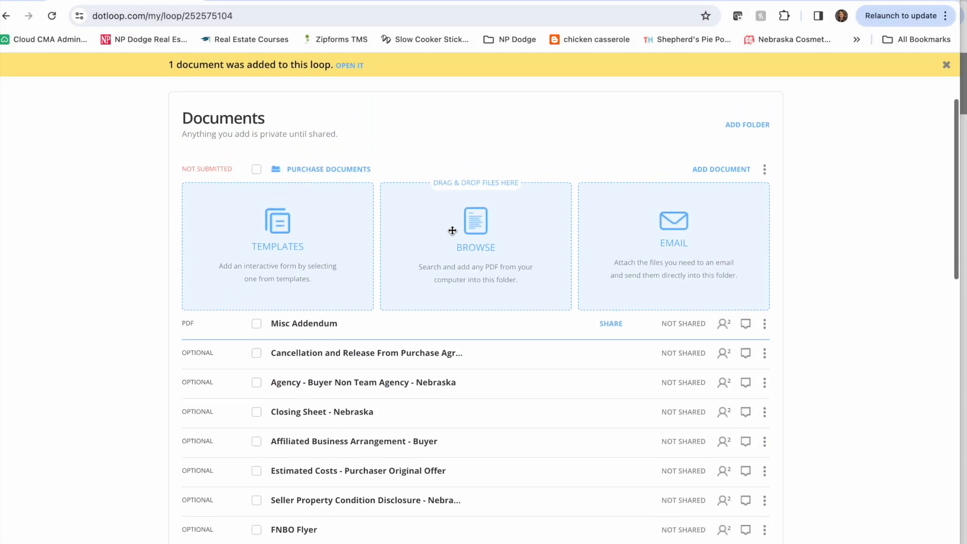
left_click(736, 180)
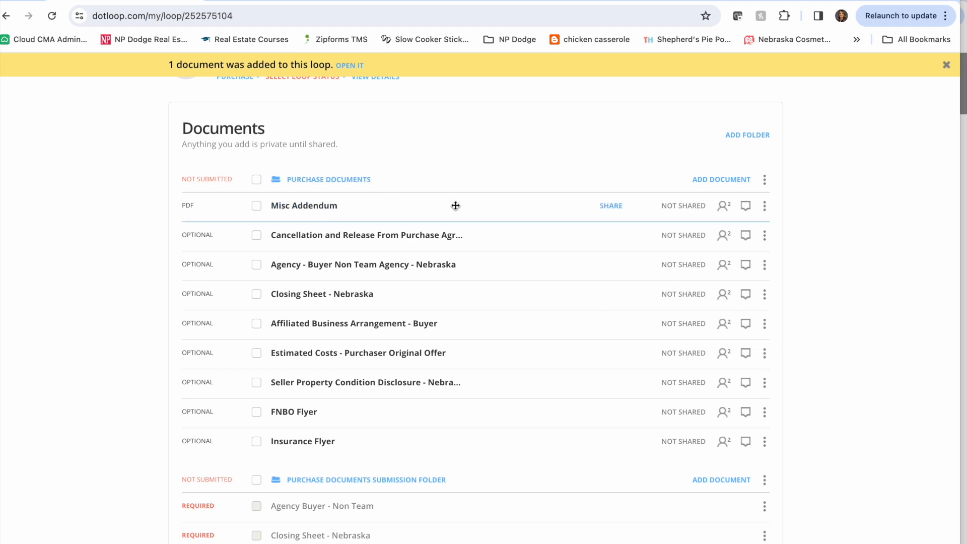
- Rename the Misc Addendum document in the Purchase Documents folder as Signed Agency
left_click(765, 208)
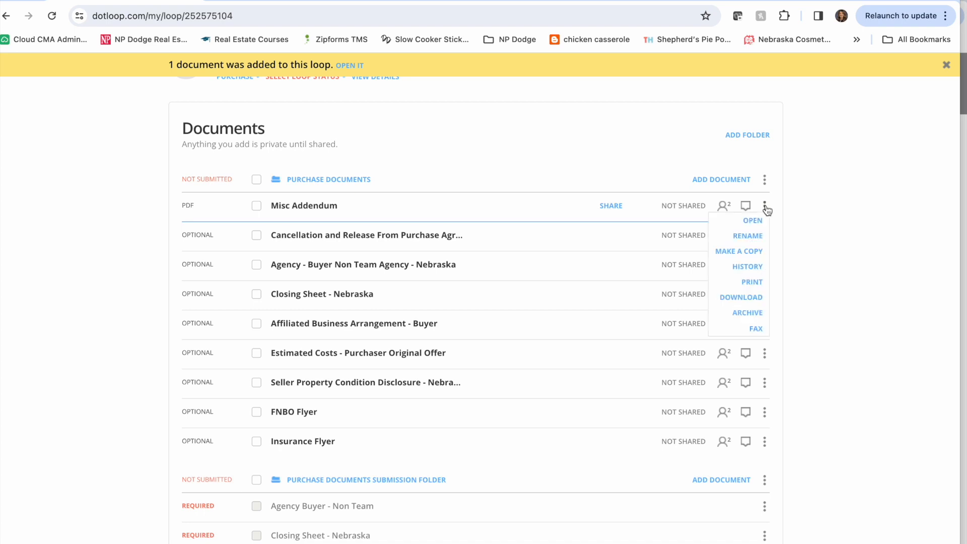
left_click(762, 237)
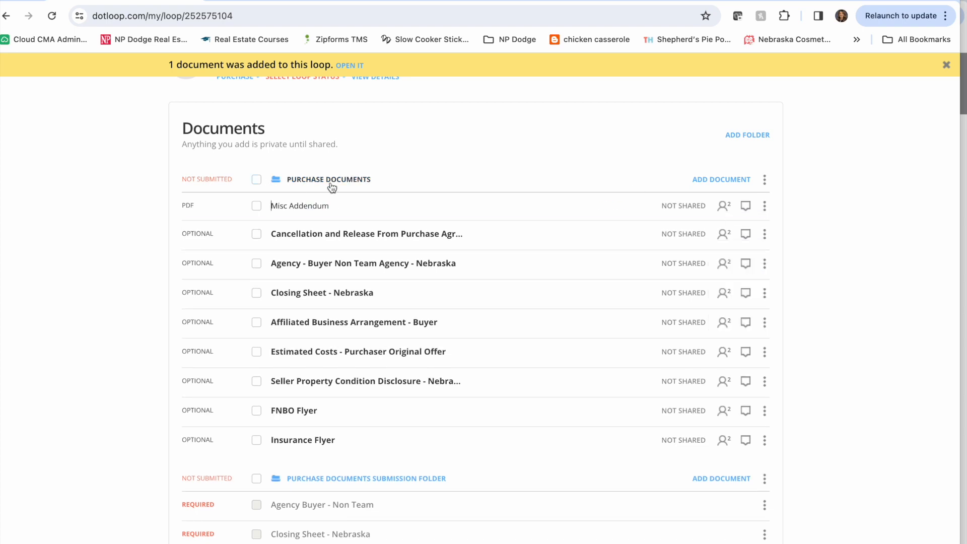
type("Signed Agency")
left_click_drag(382, 206, 326, 205)
key("BackSpace")
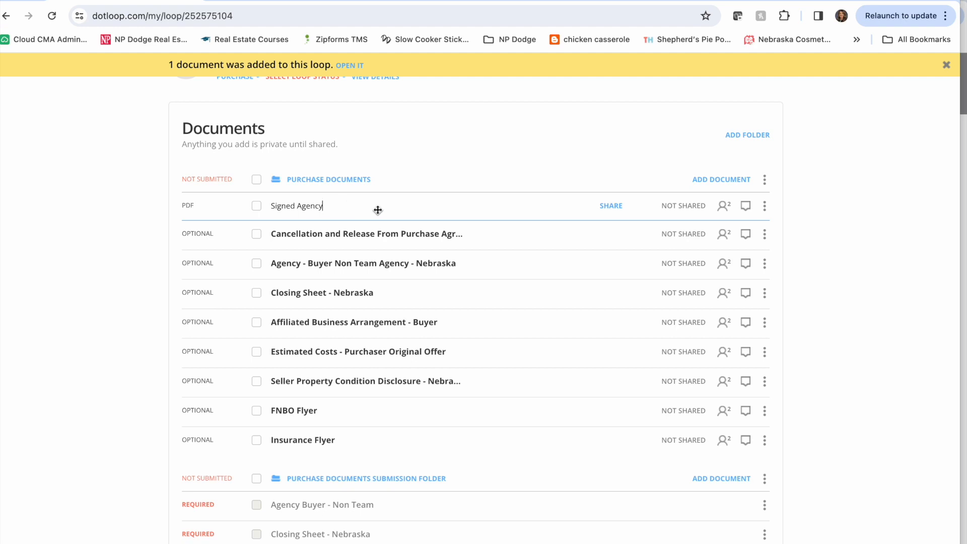
key("Return")
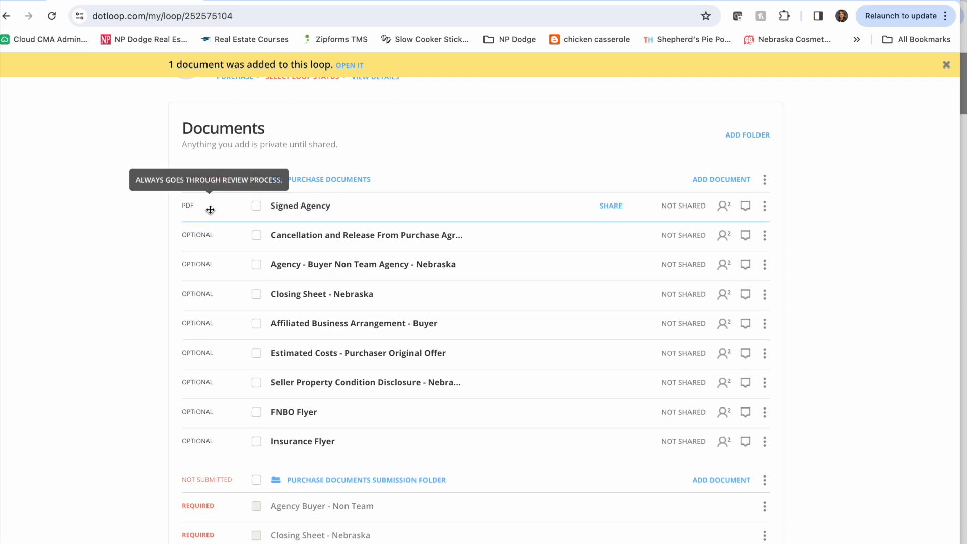
- Move Signed Agency from Purchase Documents onto the Agency Buyer - Non Team placeholder in the Purchase Documents Submission Folder
scroll(283, 208, "down", 1)
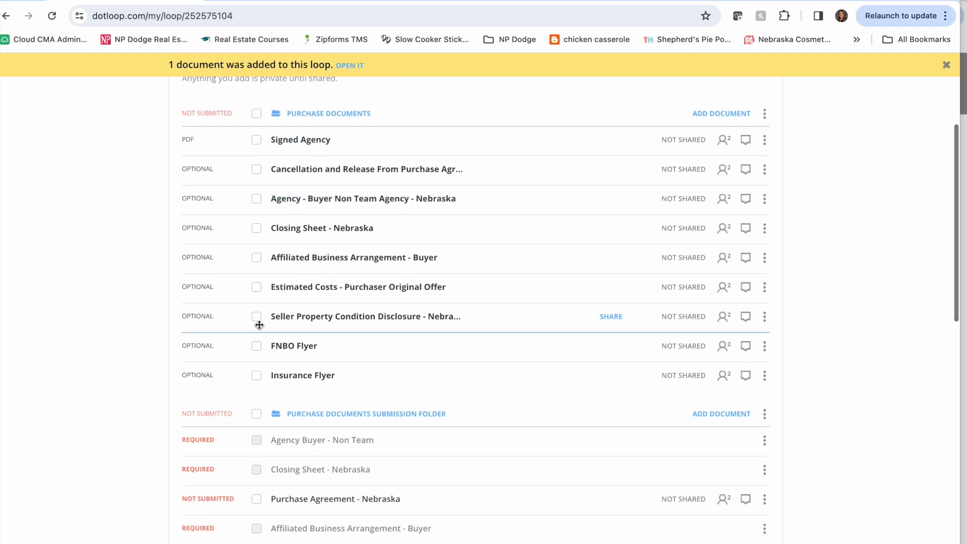
scroll(316, 500, "down", 1)
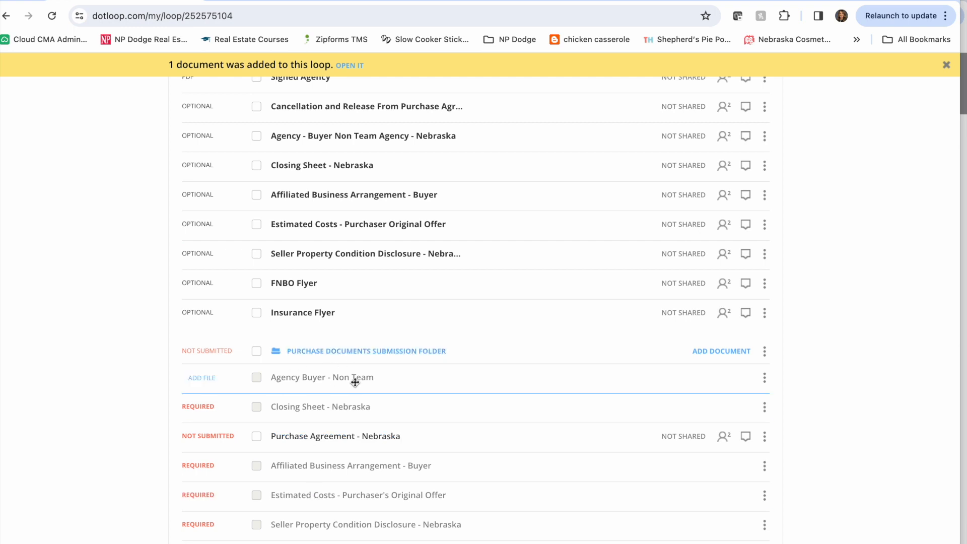
scroll(406, 383, "up", 1)
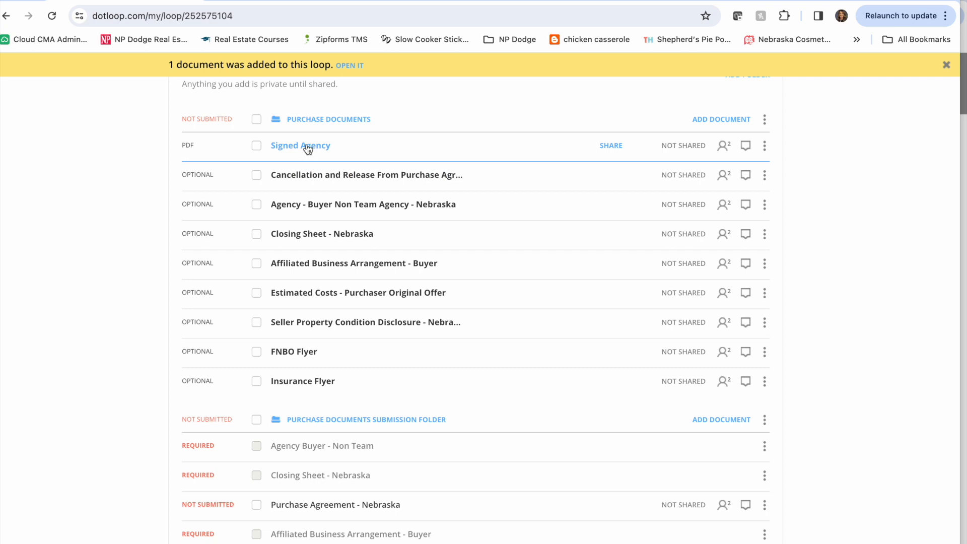
left_click_drag(308, 148, 343, 442)
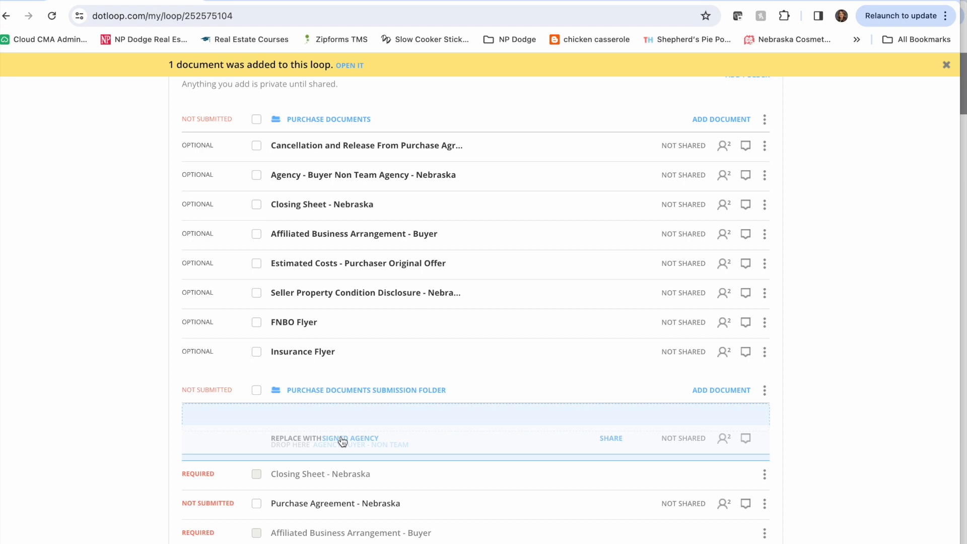
left_click_drag(343, 441, 342, 439)
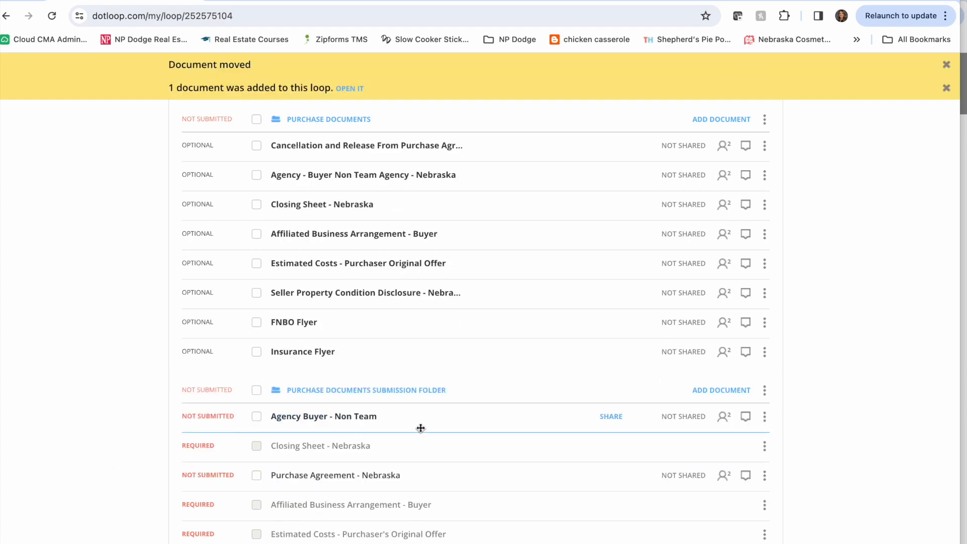
- Return to the loops list and start a new loop named with the agent's first name in possessive form followed by "Listing Template Demo"
scroll(420, 429, "down", 3)
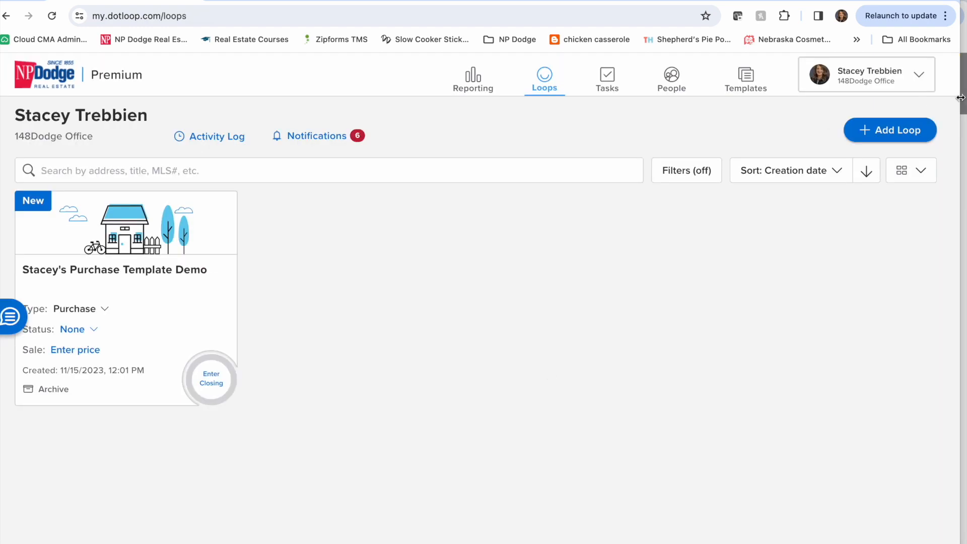
left_click(912, 132)
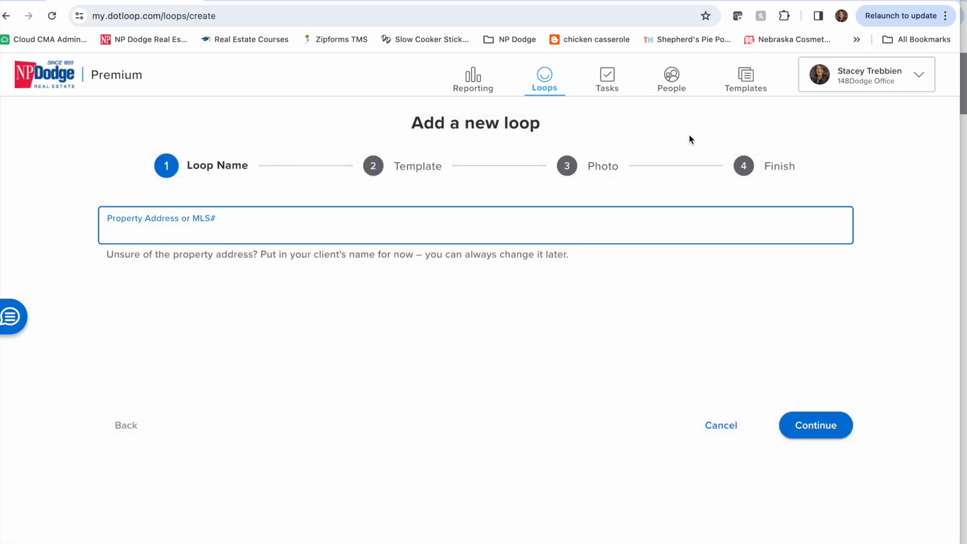
type("Stacey's Listing Template Demo")
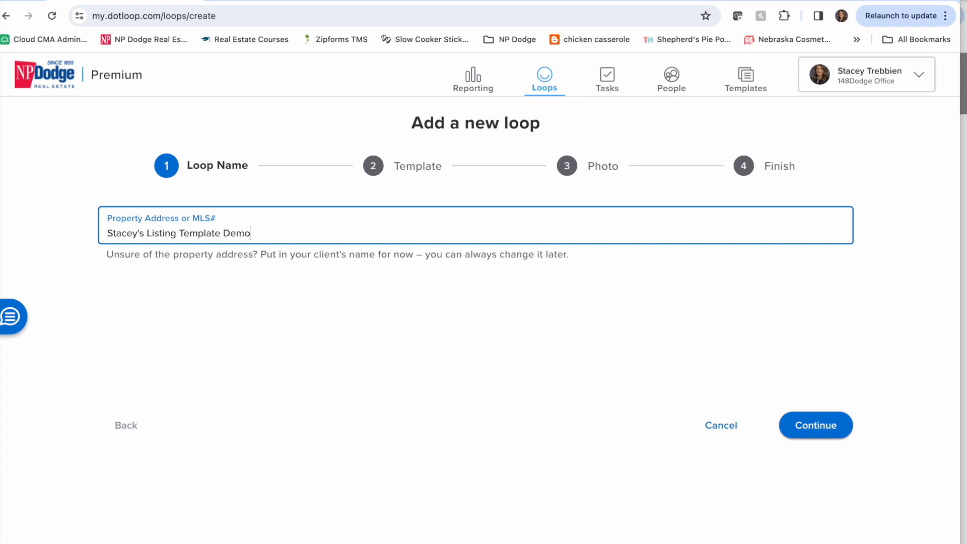
left_click(812, 426)
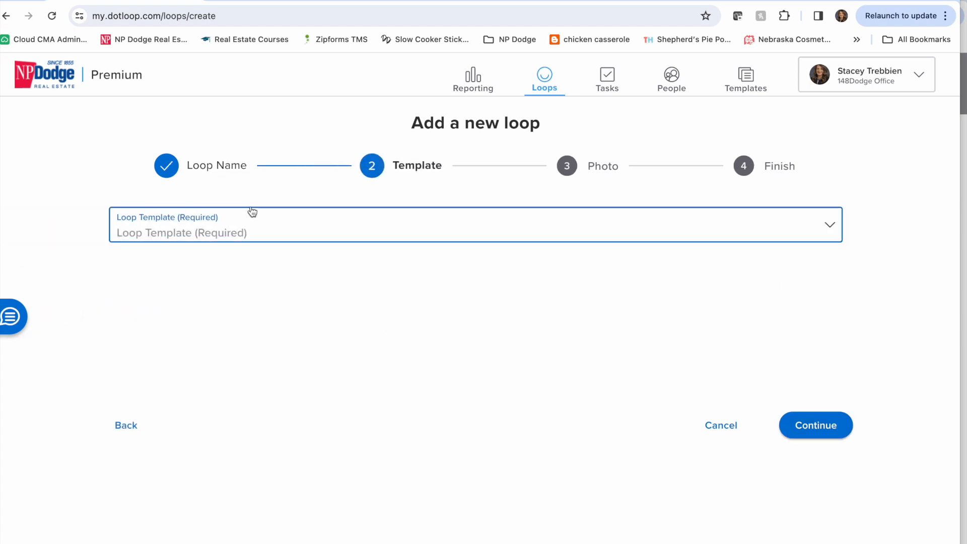
- Create the loop from Nebraska Listing Template - Non Team and review its listing and purchase submission folders
left_click(272, 234)
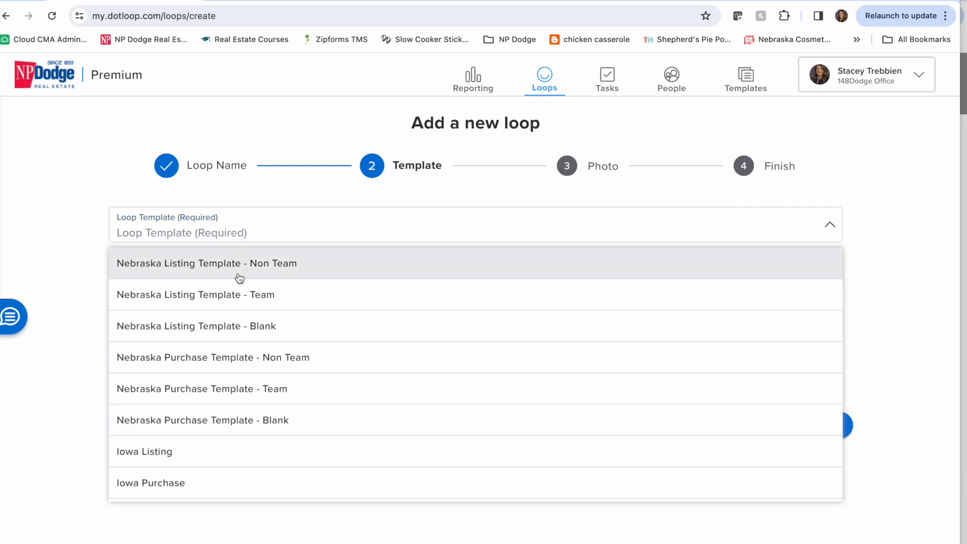
left_click(315, 272)
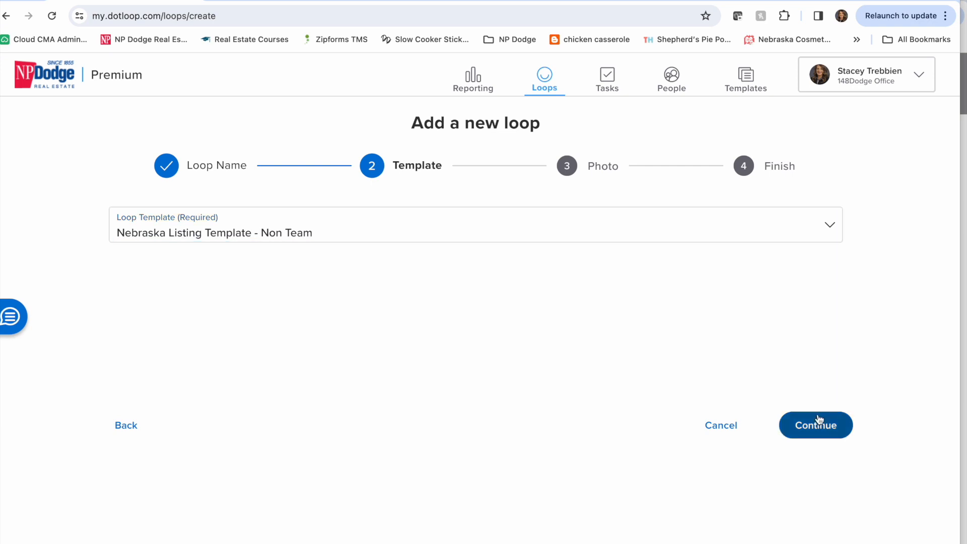
left_click(819, 420)
left_click(819, 425)
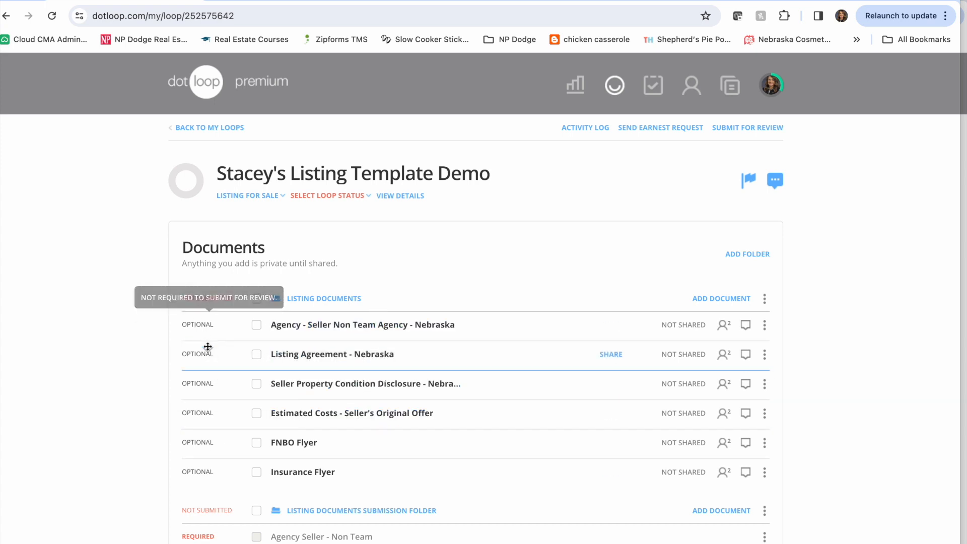
scroll(130, 492, "down", 1)
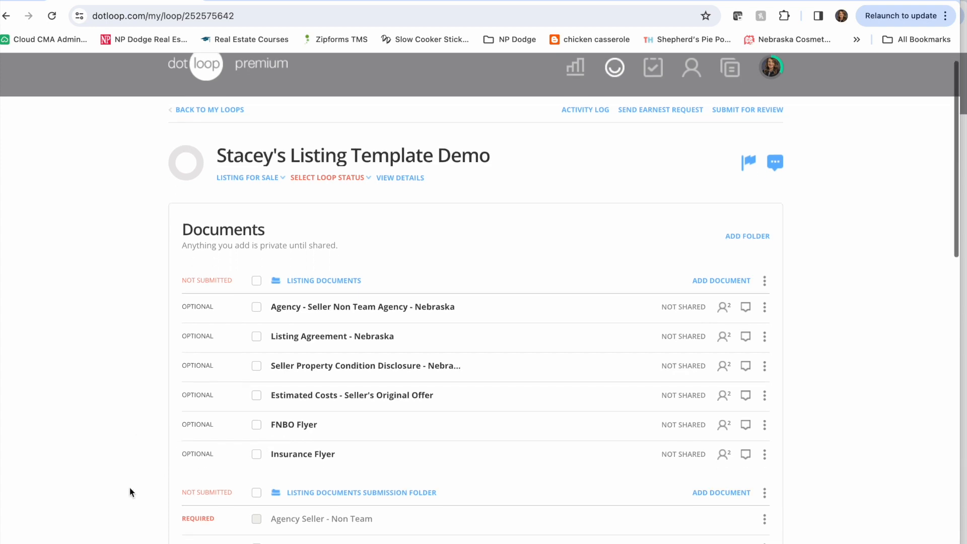
scroll(129, 488, "down", 5)
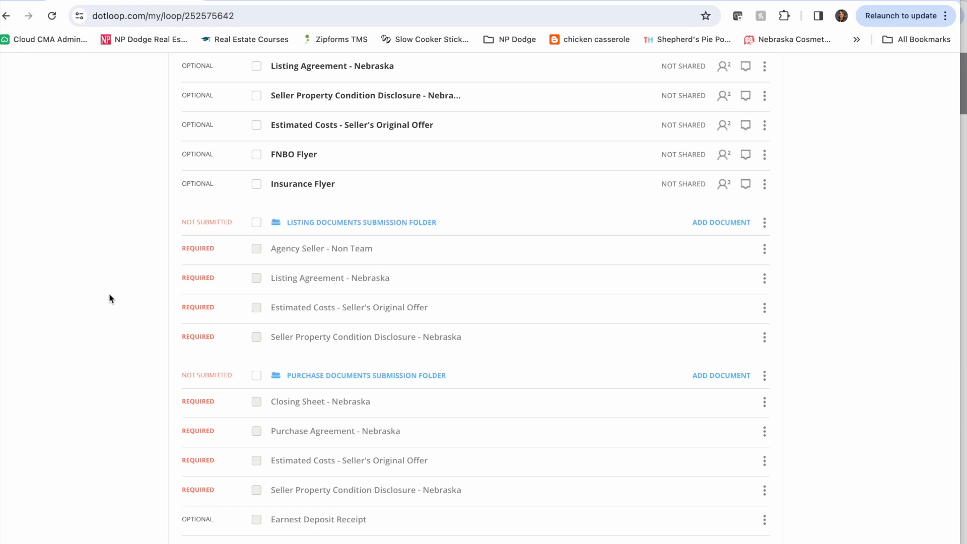
scroll(111, 298, "down", 4)
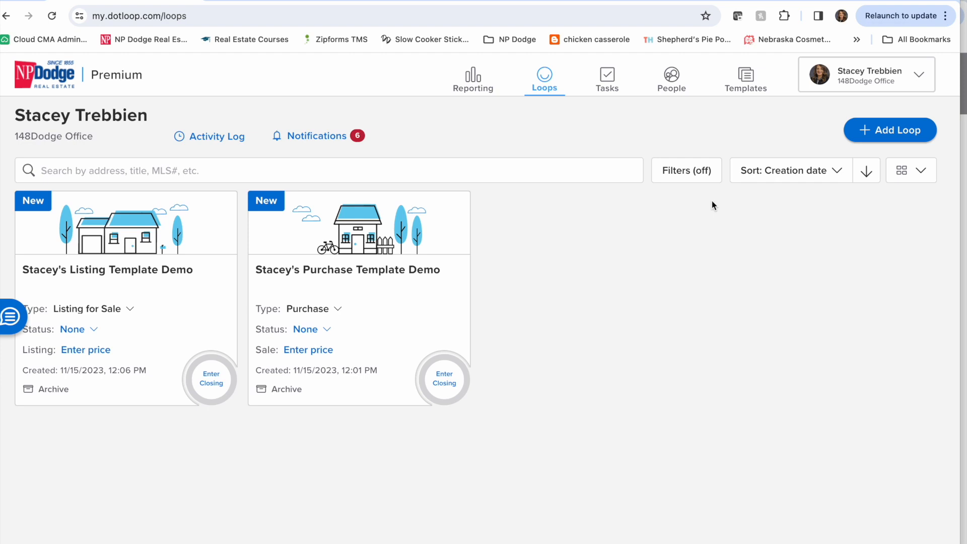
- Create another loop from Nebraska Listing Template - Blank, named with the agent's first name in possessive form followed by "Blank Template Demo"
left_click(898, 132)
type("Stacey's Blank Template Demo")
left_click(799, 424)
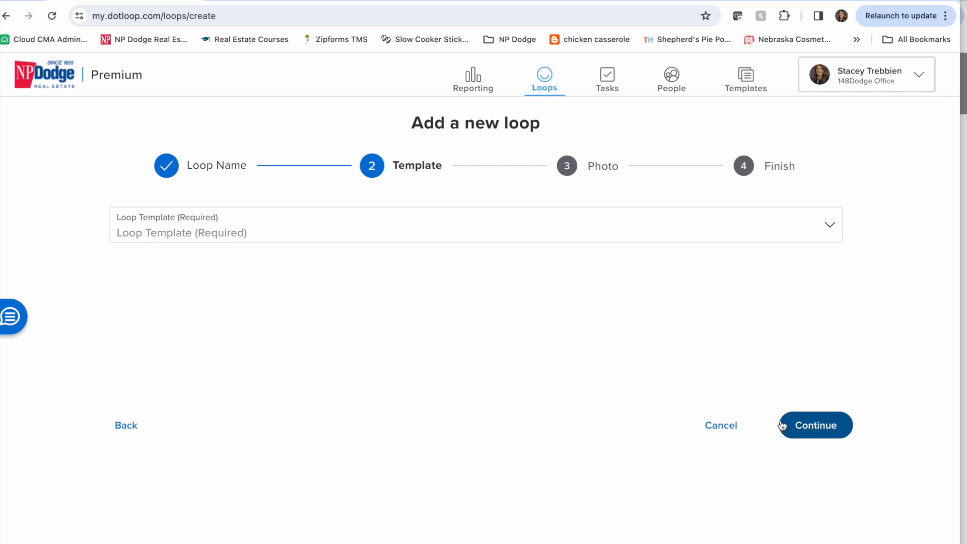
left_click(288, 226)
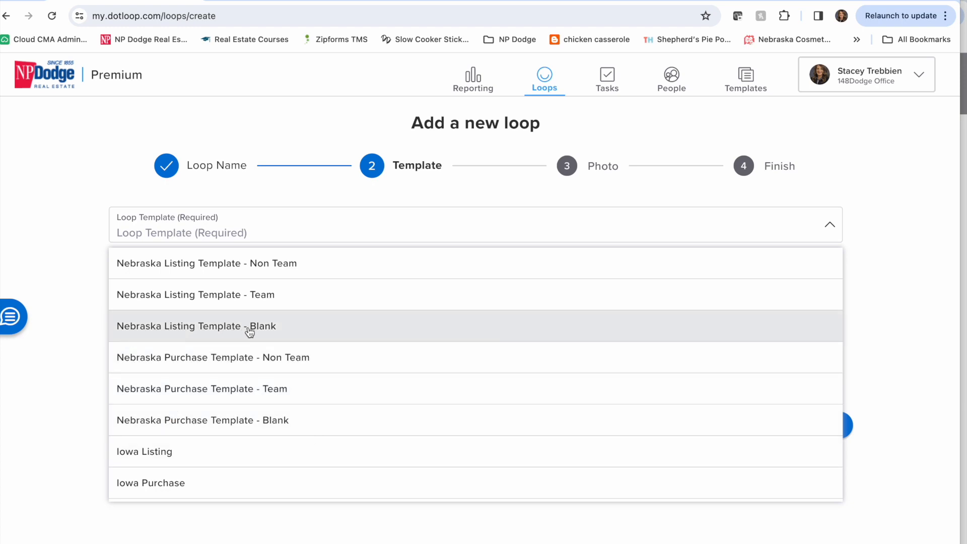
left_click(342, 337)
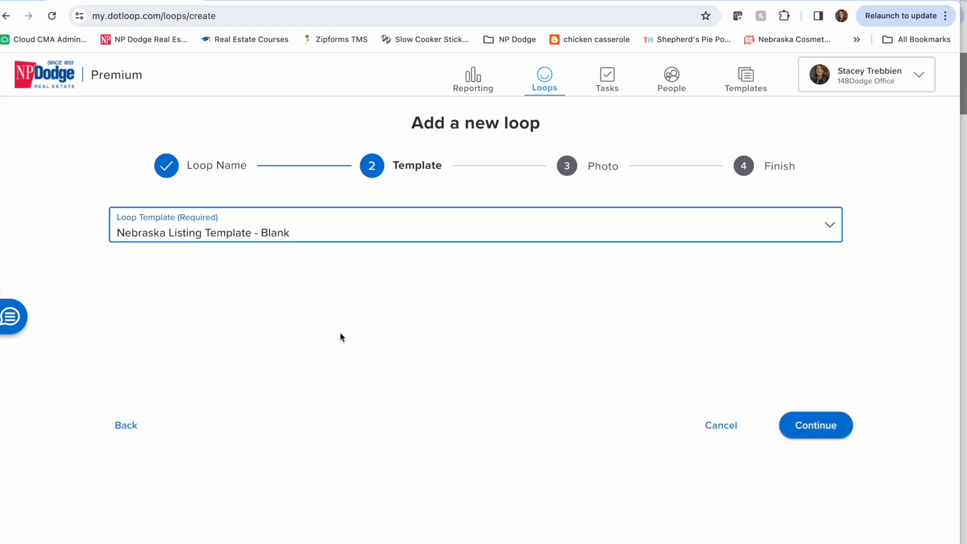
left_click(818, 428)
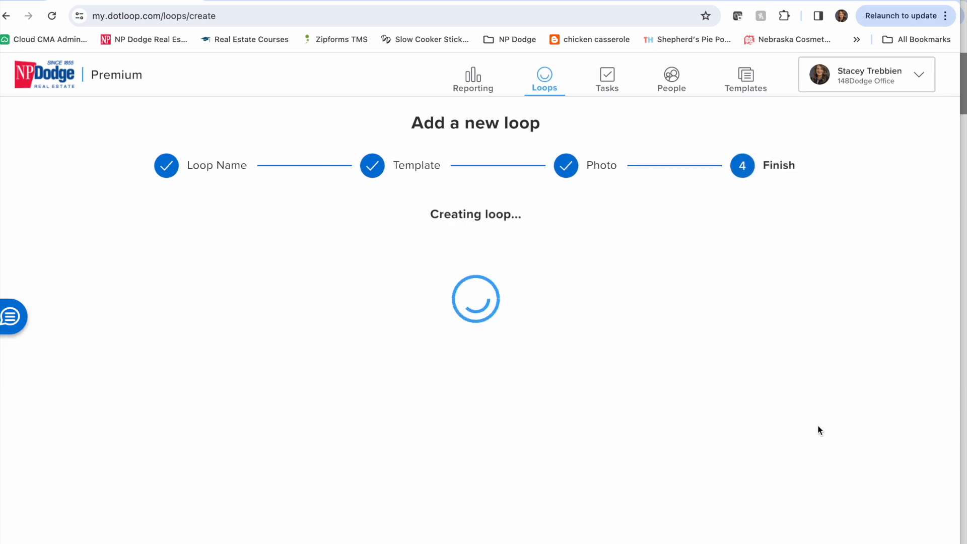
- Finish creating the blank-template loop and view the template form categories available for adding to its Listing Documents folder
left_click(819, 428)
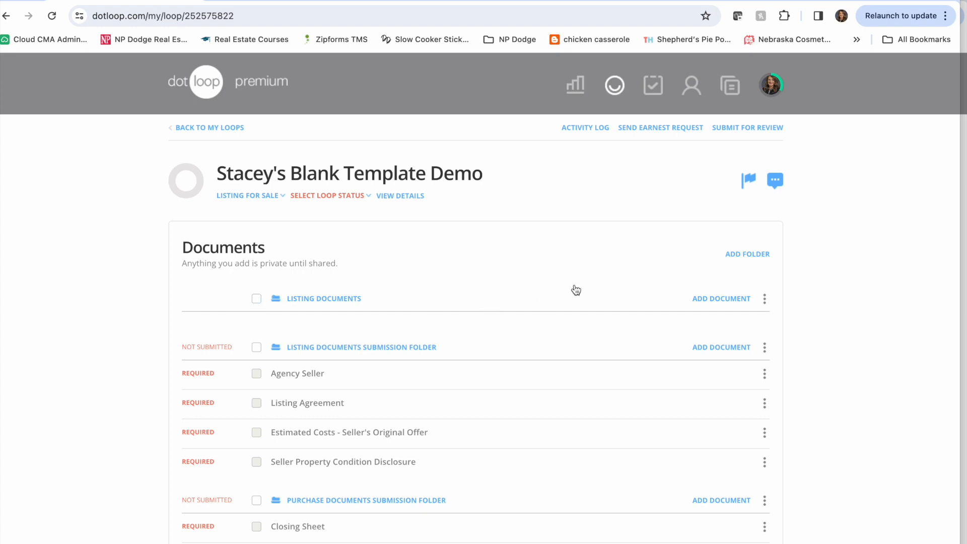
left_click(745, 300)
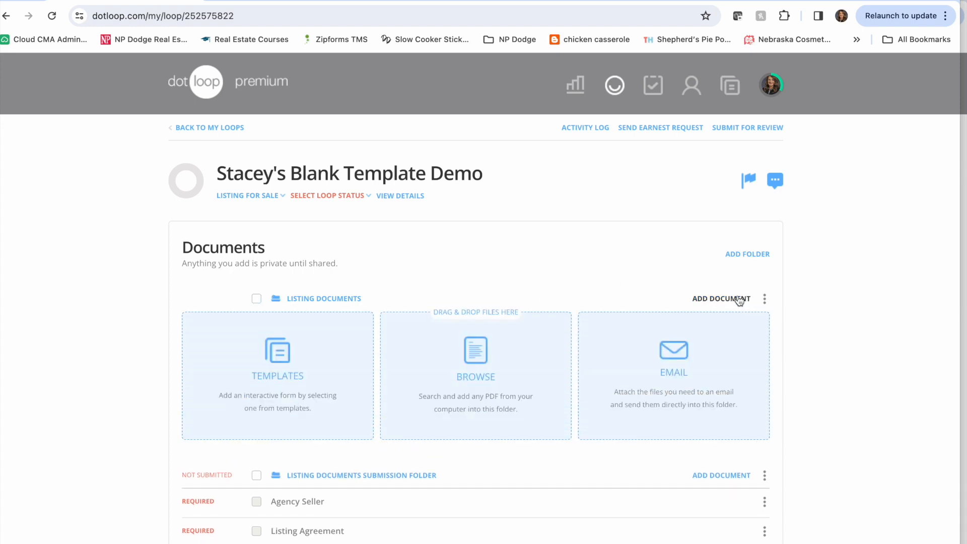
left_click(302, 368)
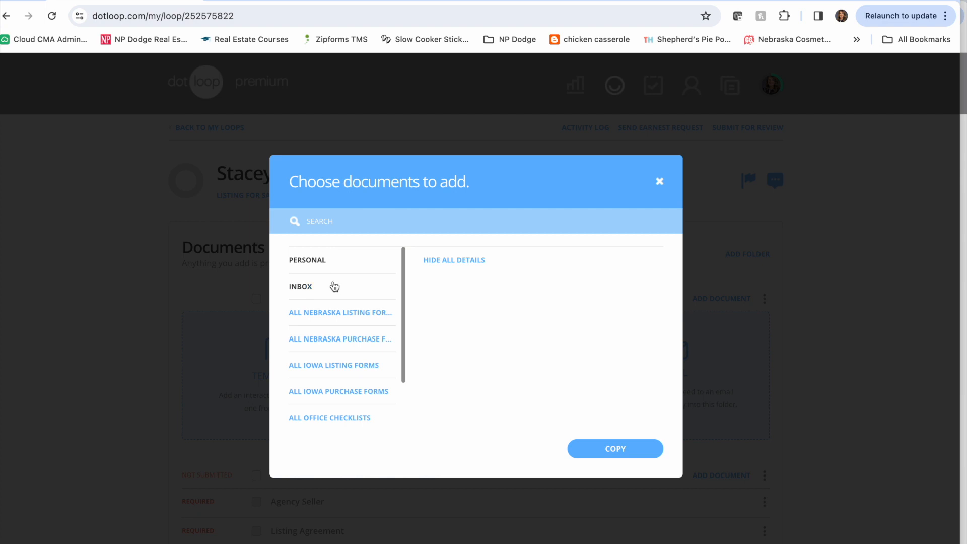
left_click(659, 181)
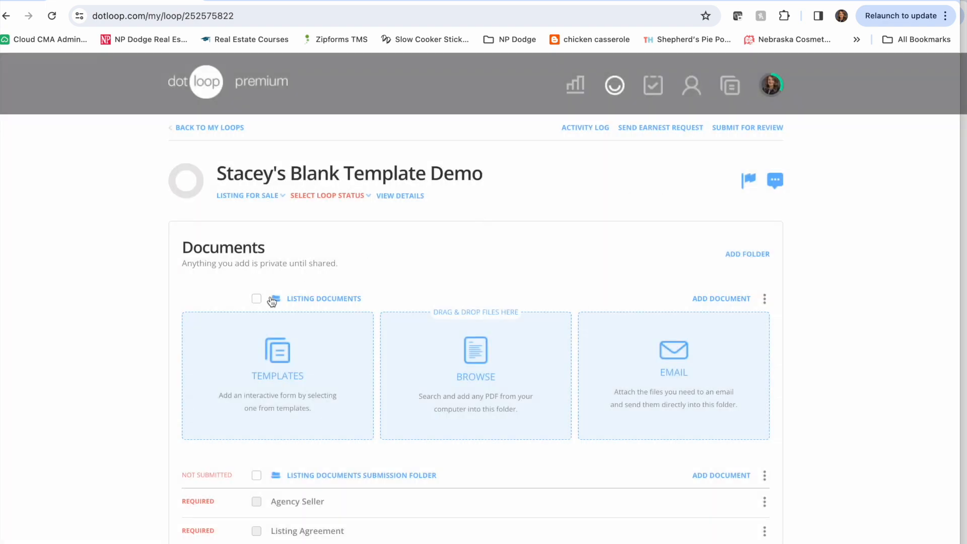
left_click(734, 302)
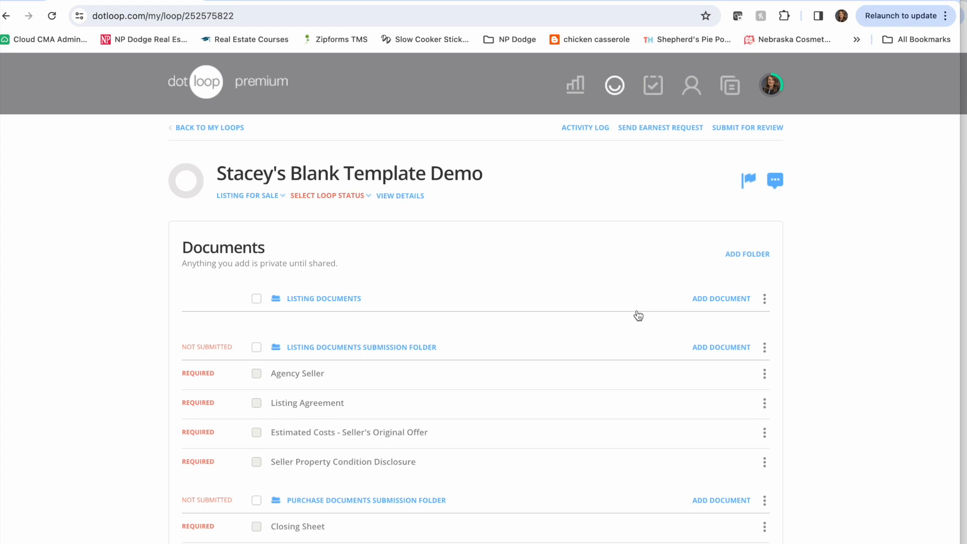
- Review the required and optional document placeholders in the loop's Listing and Purchase Documents Submission Folders
scroll(639, 316, "down", 1)
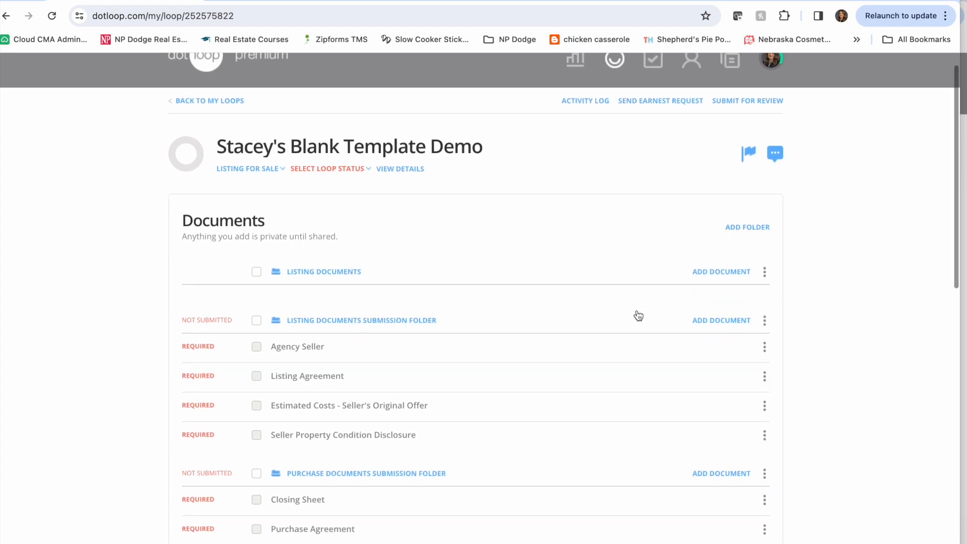
scroll(639, 316, "down", 5)
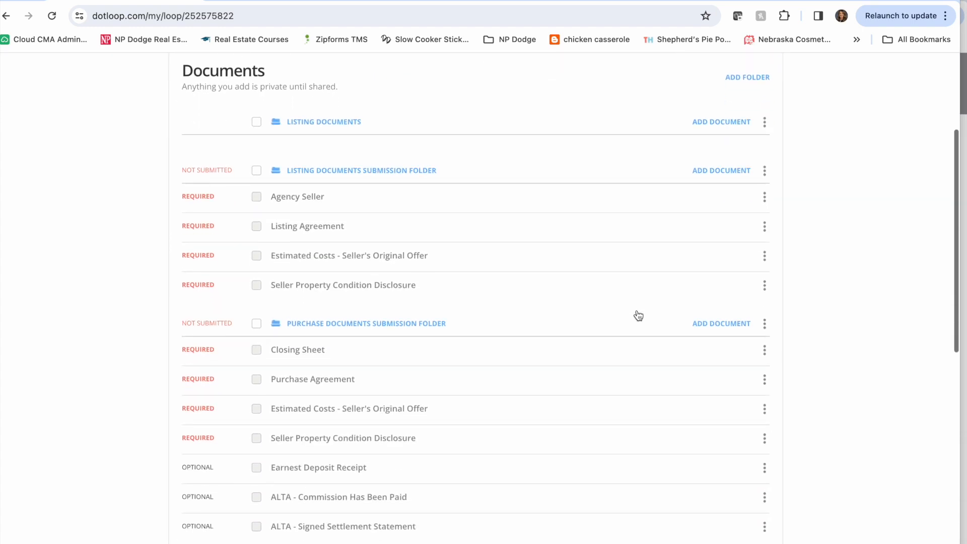
scroll(638, 316, "down", 1)
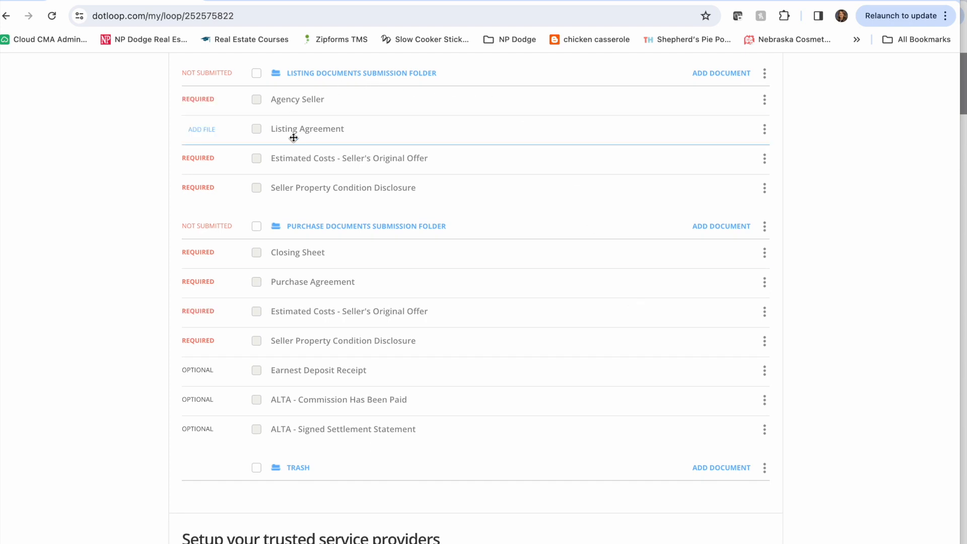